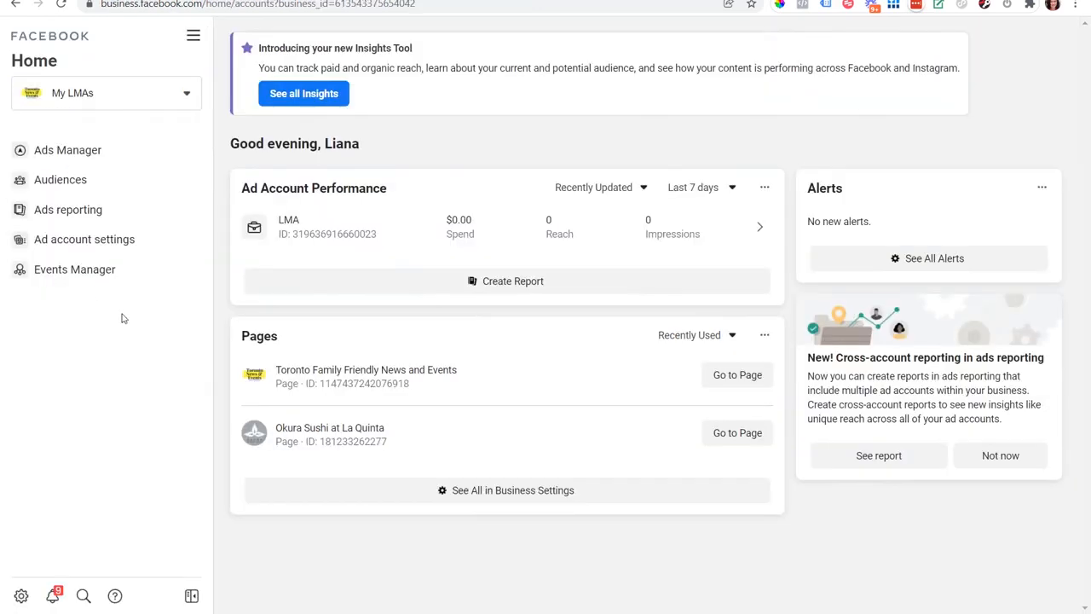
Open Events Manager from the tools menu and continue the setup of LMA Pixel.
left_click(194, 38)
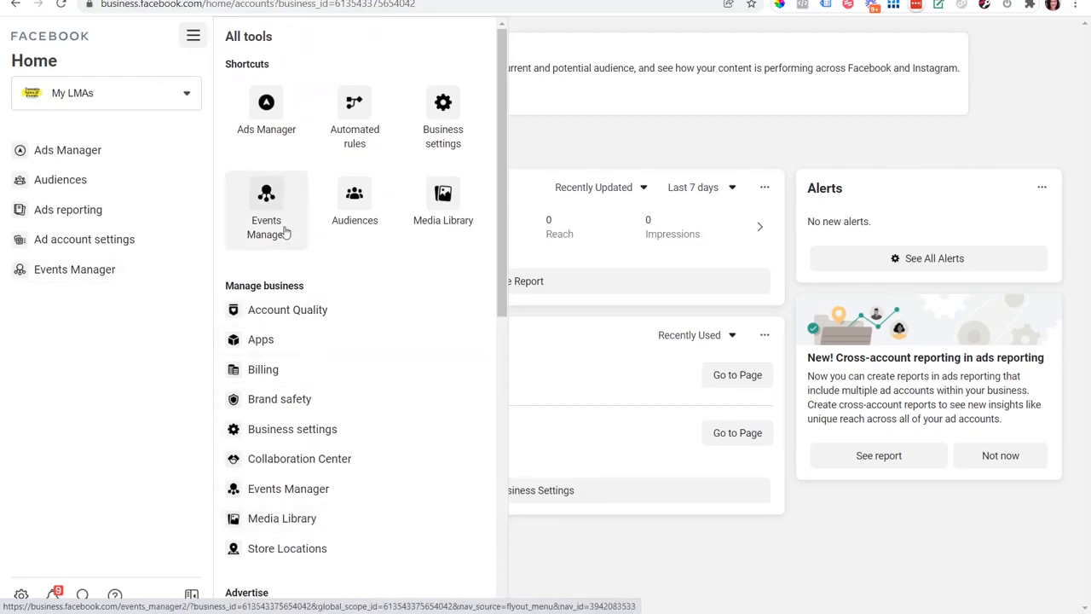
left_click(272, 196)
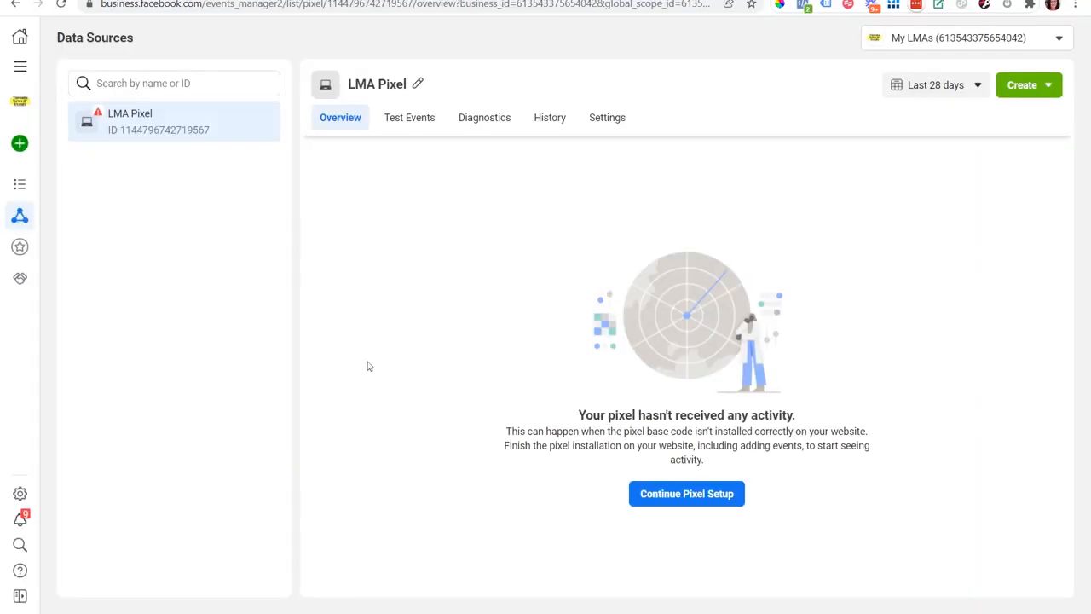
left_click(722, 498)
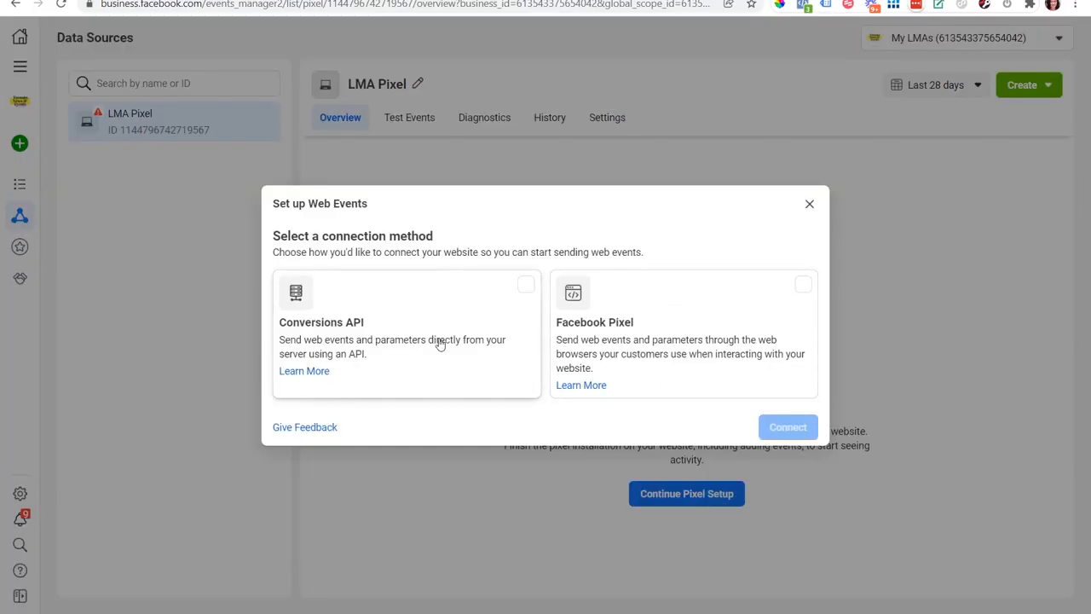
Choose the Facebook Pixel connection method with manual code installation and copy the pixel base code.
left_click(718, 329)
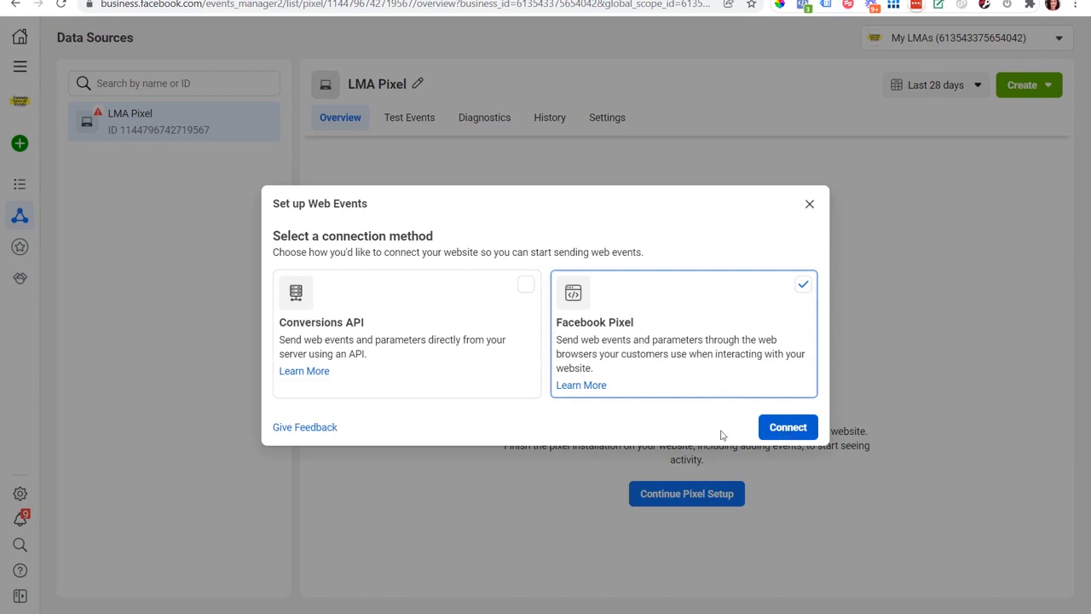
left_click(793, 433)
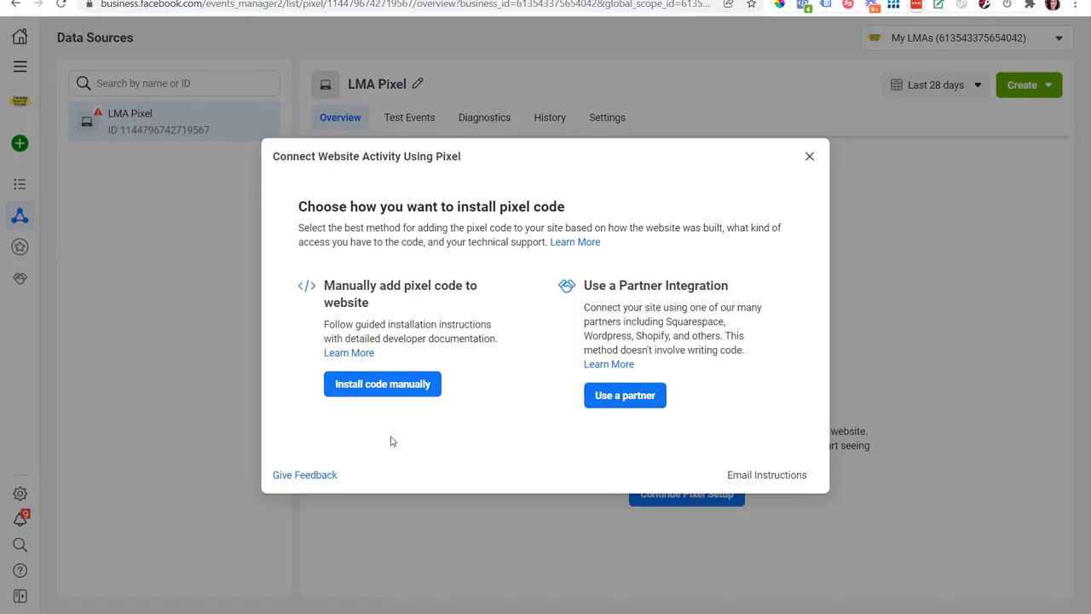
left_click(385, 396)
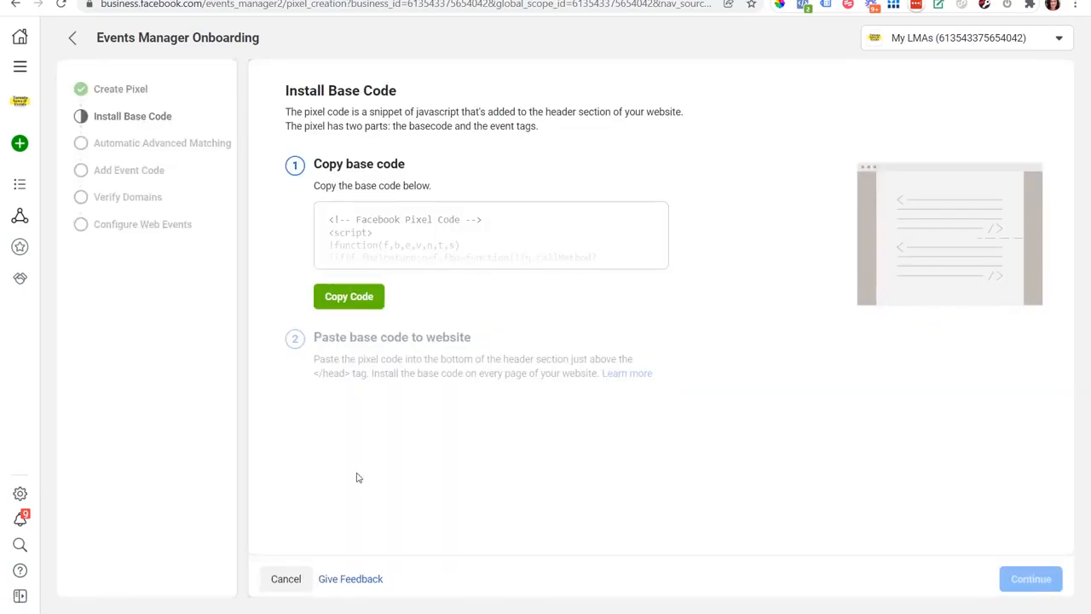
left_click(365, 298)
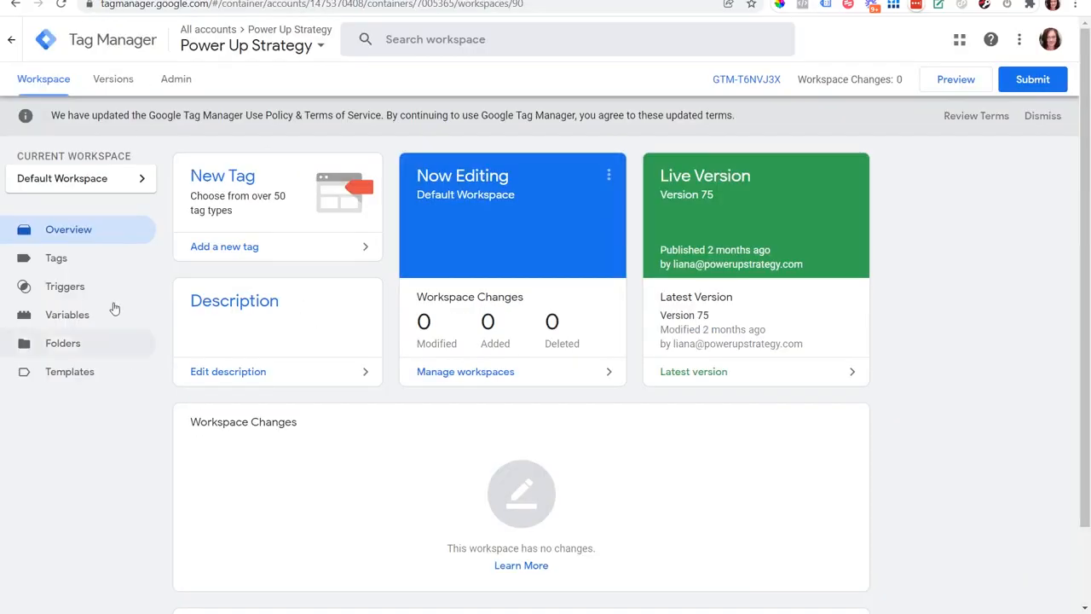
Add a new tag named FB Pixel and set its tag type to Custom HTML.
left_click(216, 249)
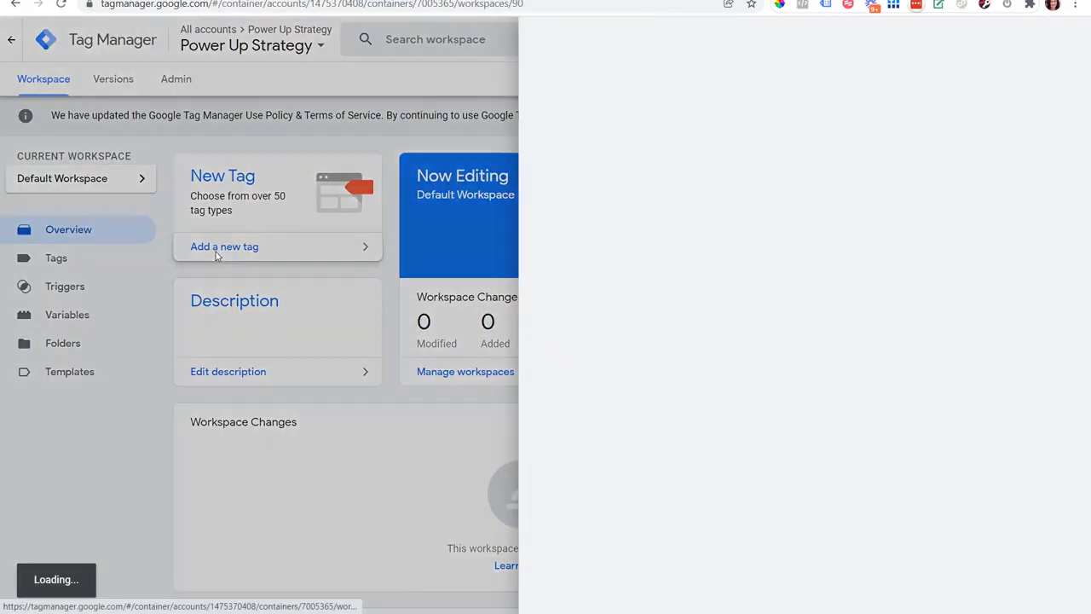
left_click(300, 55)
type("FB Pixel")
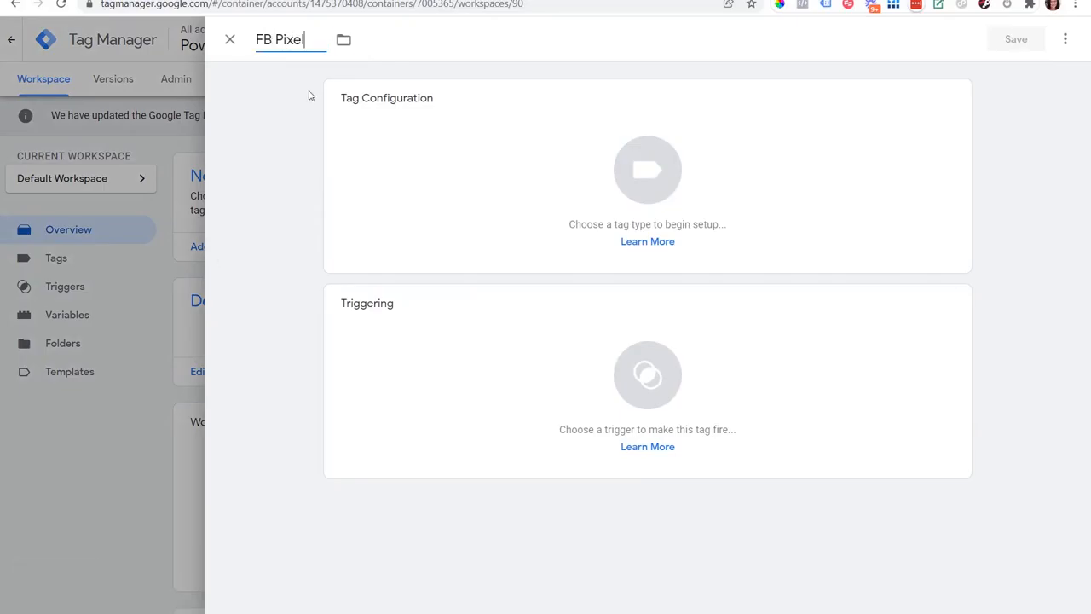
left_click(919, 128)
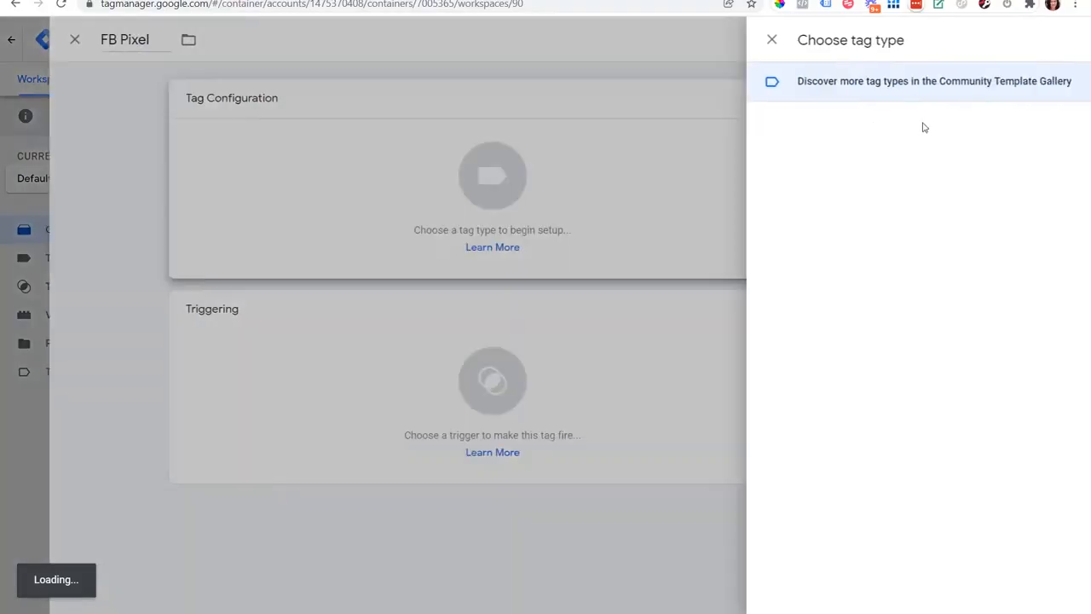
scroll(1065, 227, "down", 4)
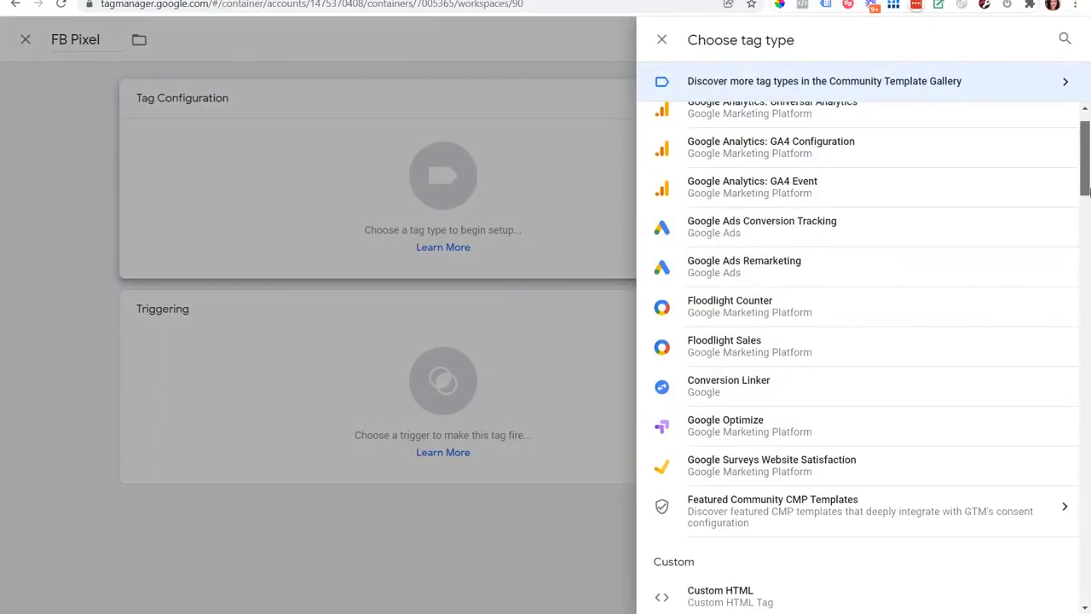
left_click(746, 327)
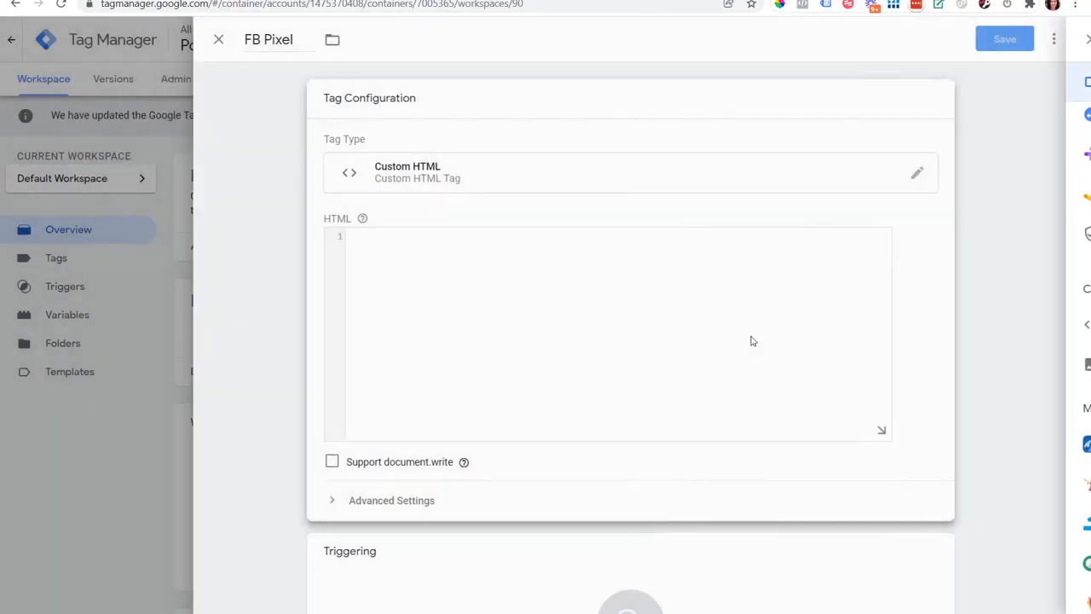
Paste the pixel base code into the tag's HTML field and set the tag firing priority to 2.
left_click(404, 266)
key("ctrl+v")
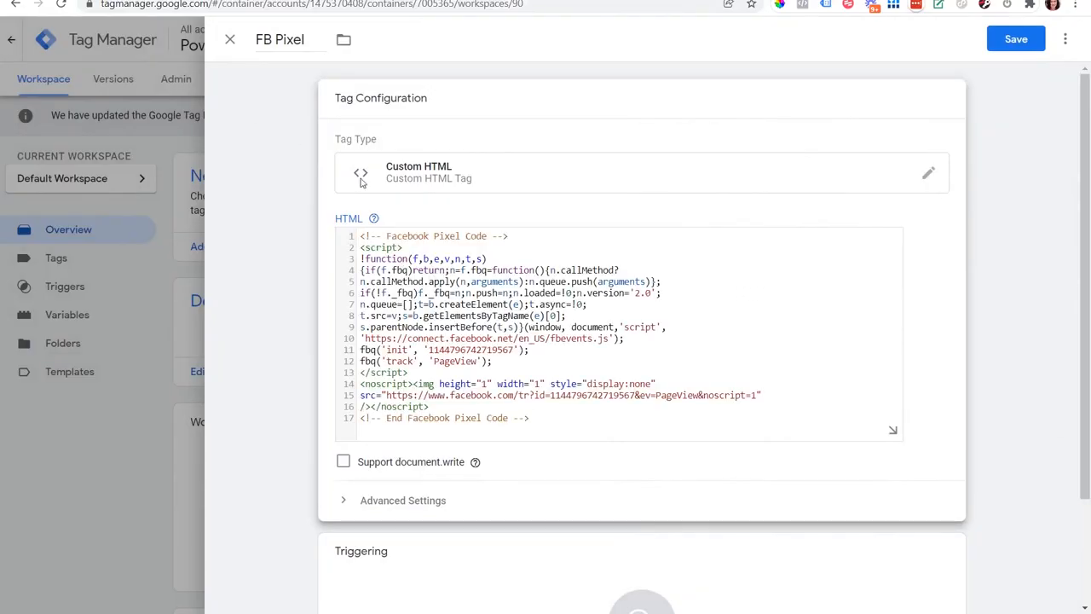
scroll(1087, 297, "down", 2)
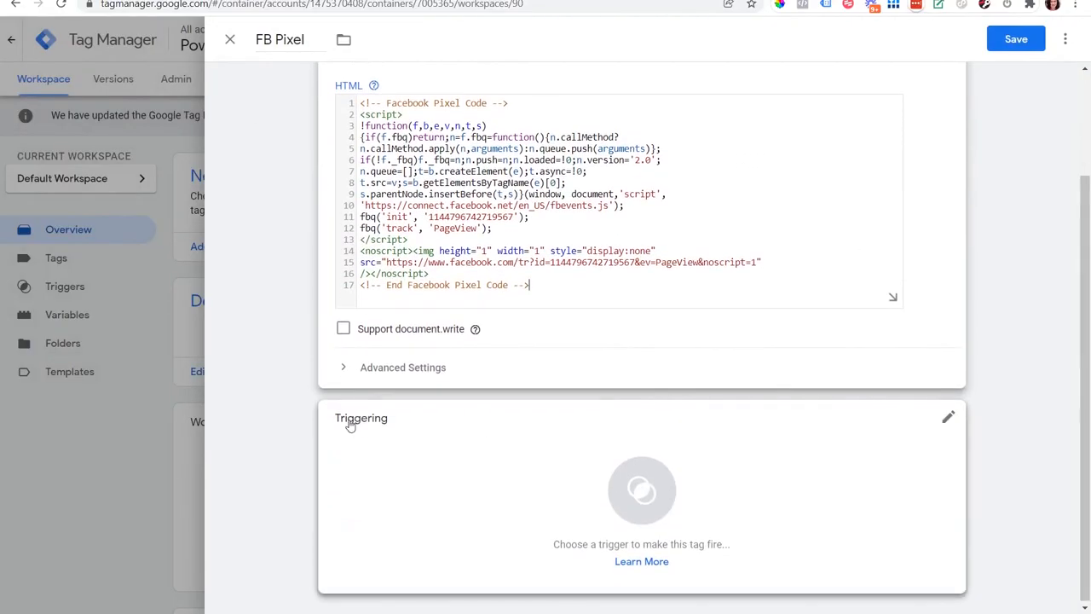
left_click(345, 376)
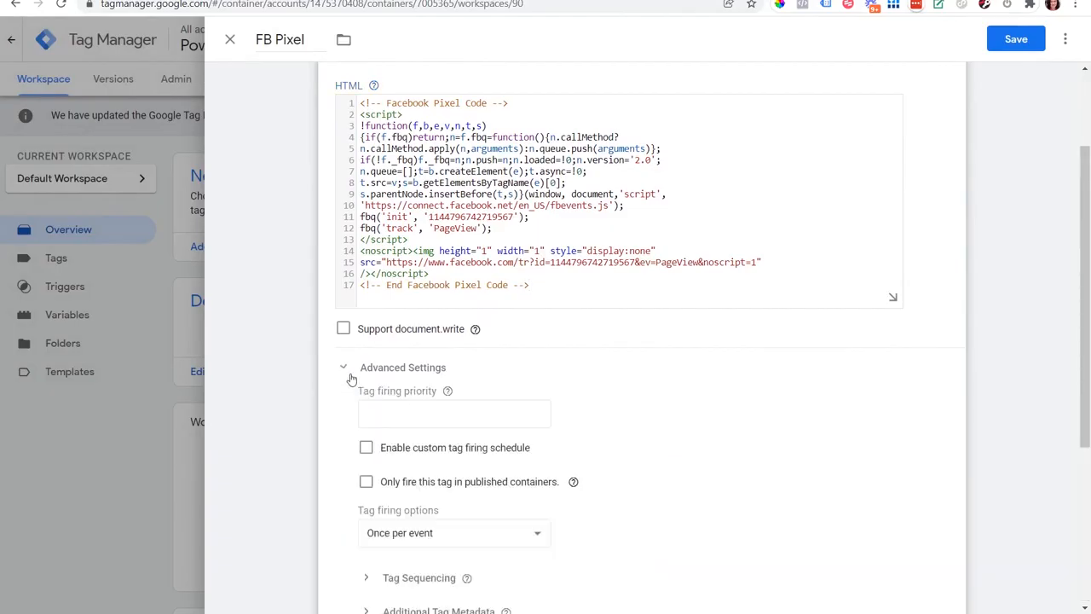
left_click(418, 417)
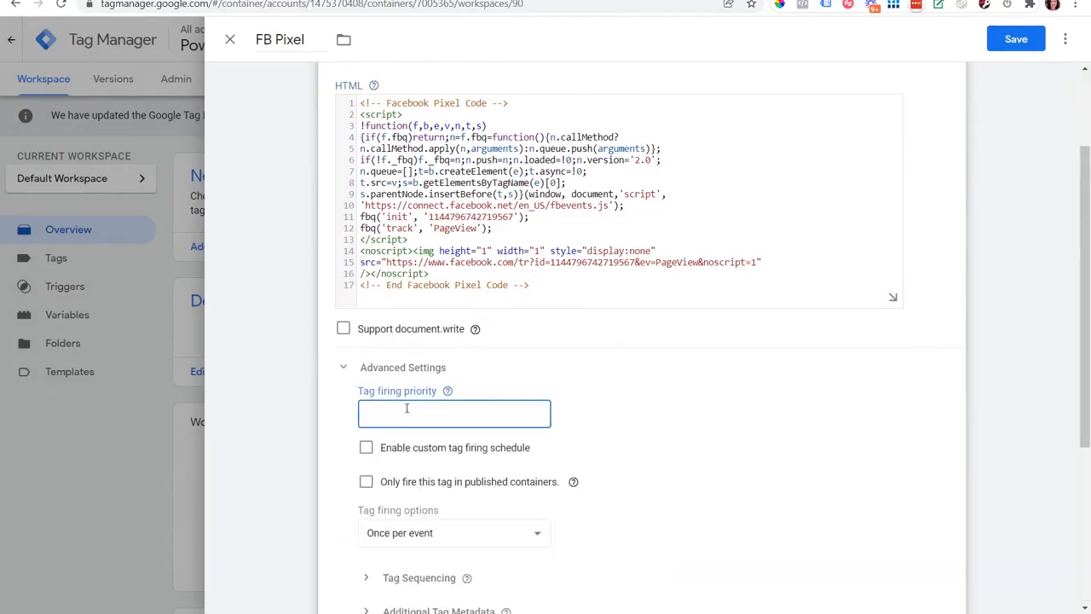
type("2")
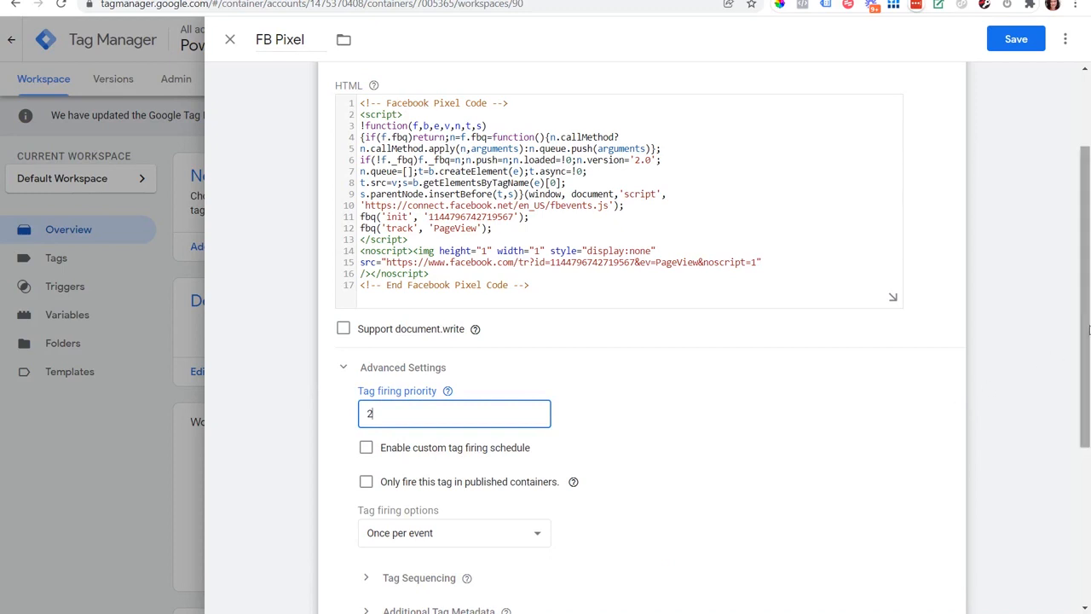
Add the All Page Views firing trigger to the tag and save it.
left_click_drag(1089, 307, 1089, 462)
left_click(948, 417)
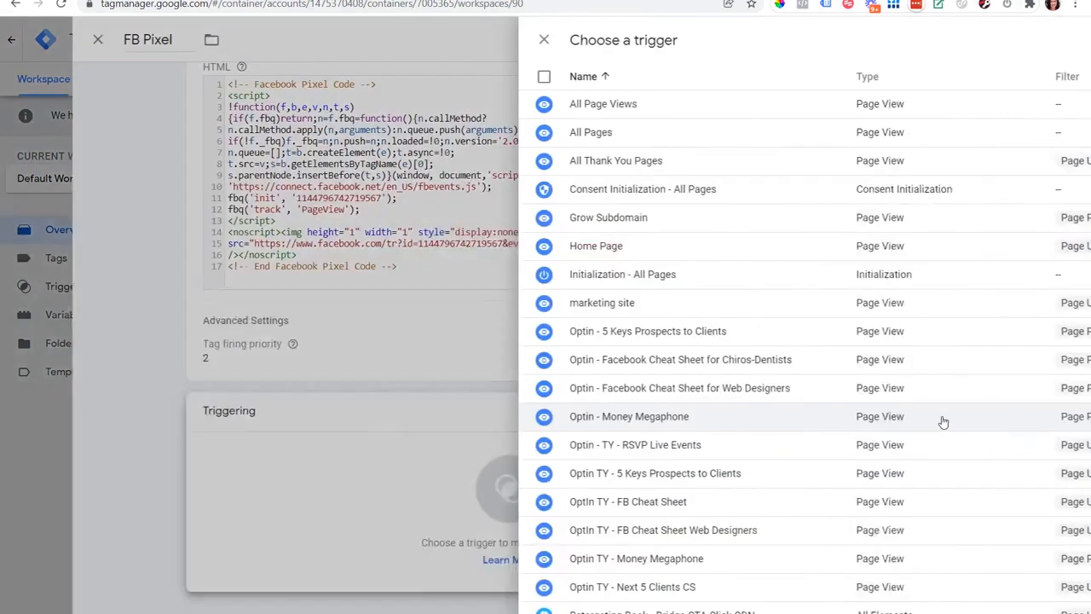
left_click(310, 110)
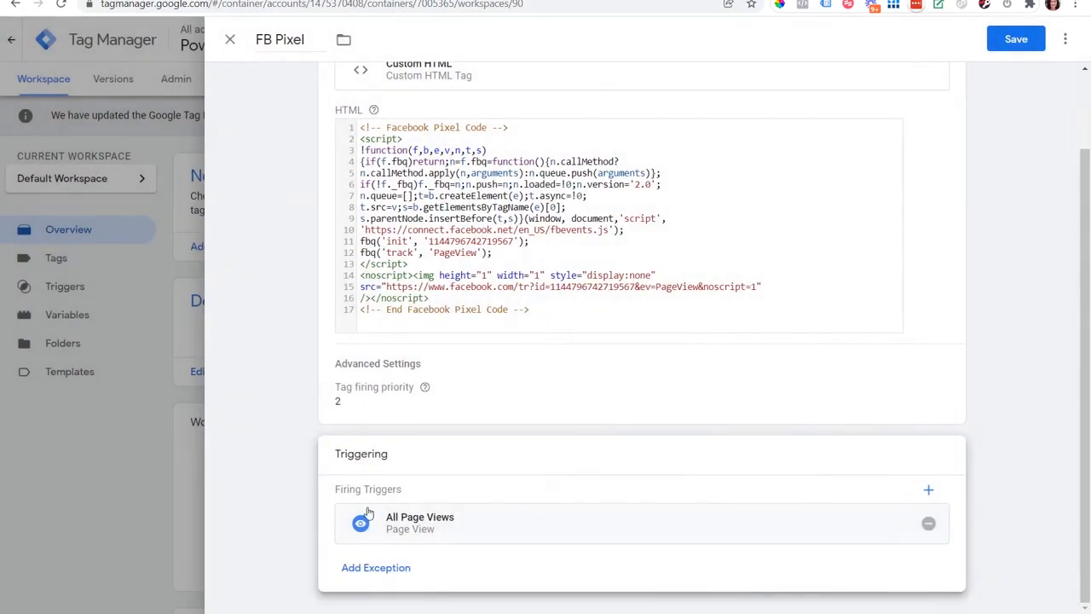
left_click(1007, 46)
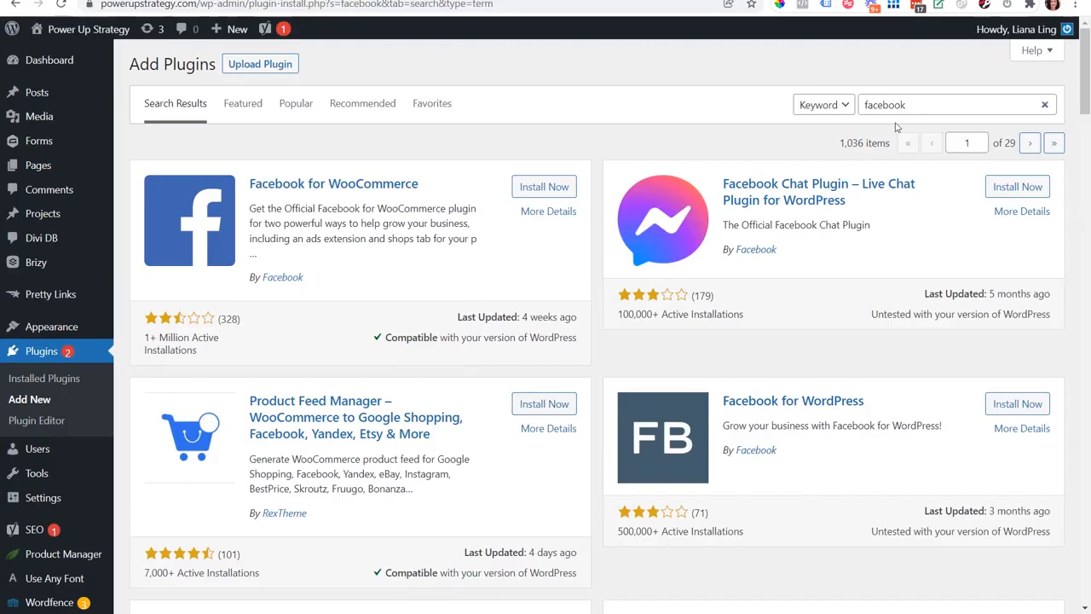
Install the Facebook for WordPress plugin and start connecting it to Facebook from the plugin settings.
scroll(1087, 126, "down", 3)
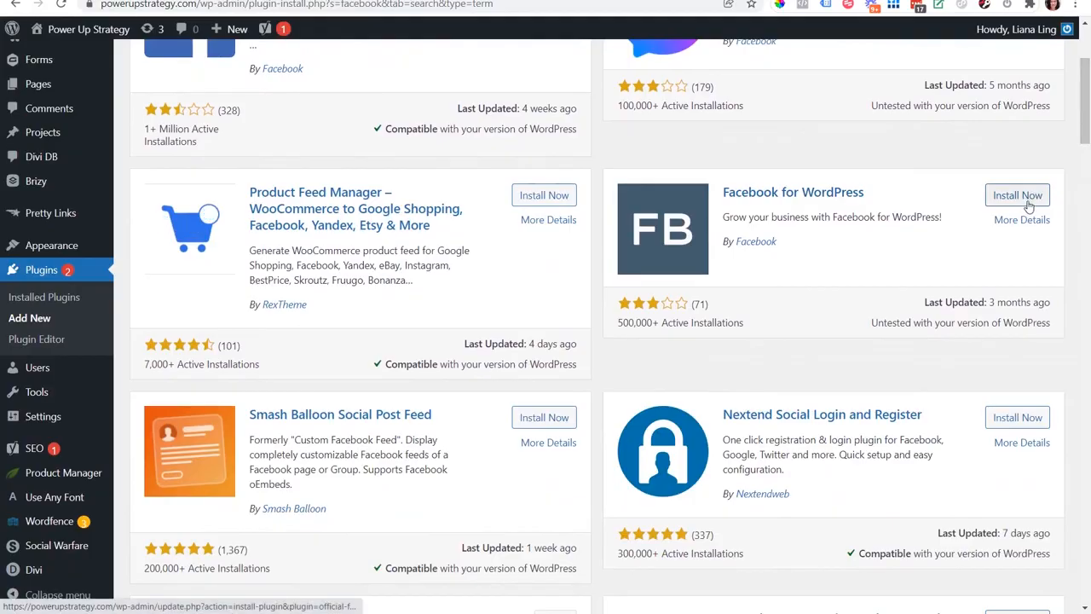
left_click(1033, 197)
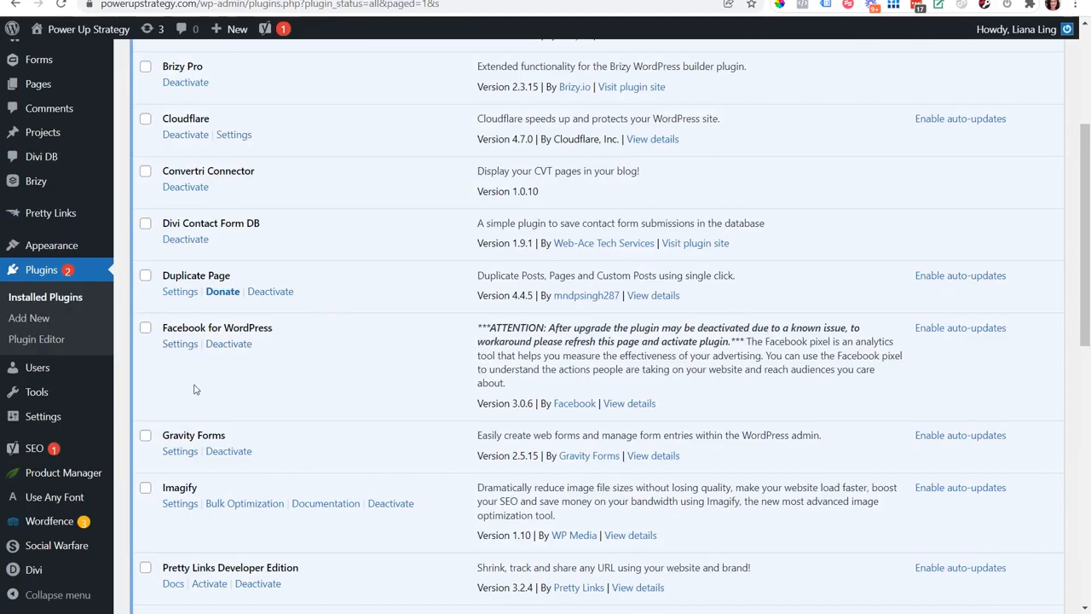
left_click(180, 345)
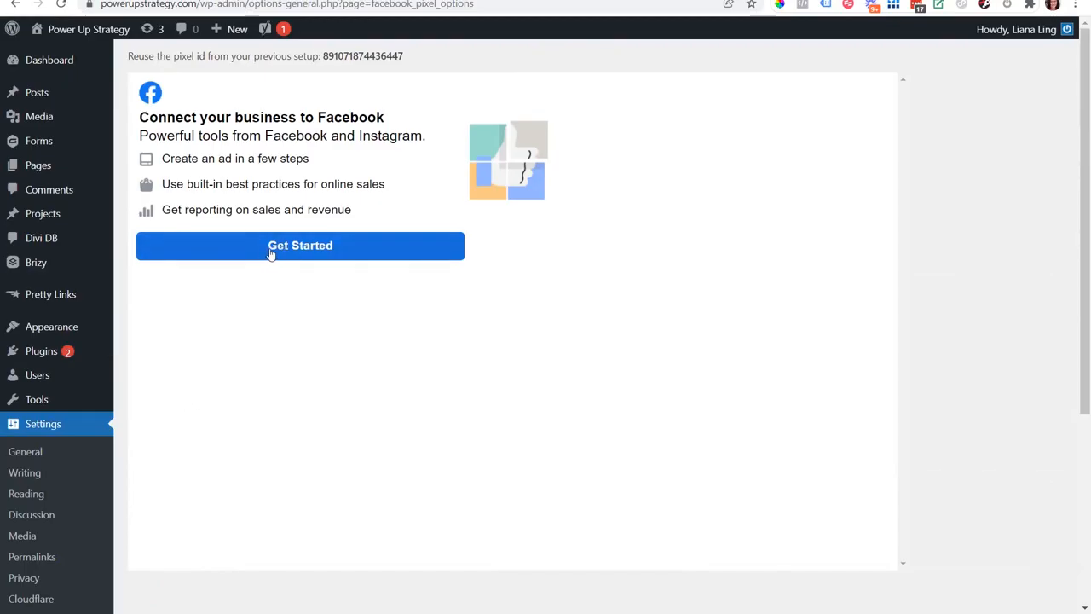
left_click(270, 254)
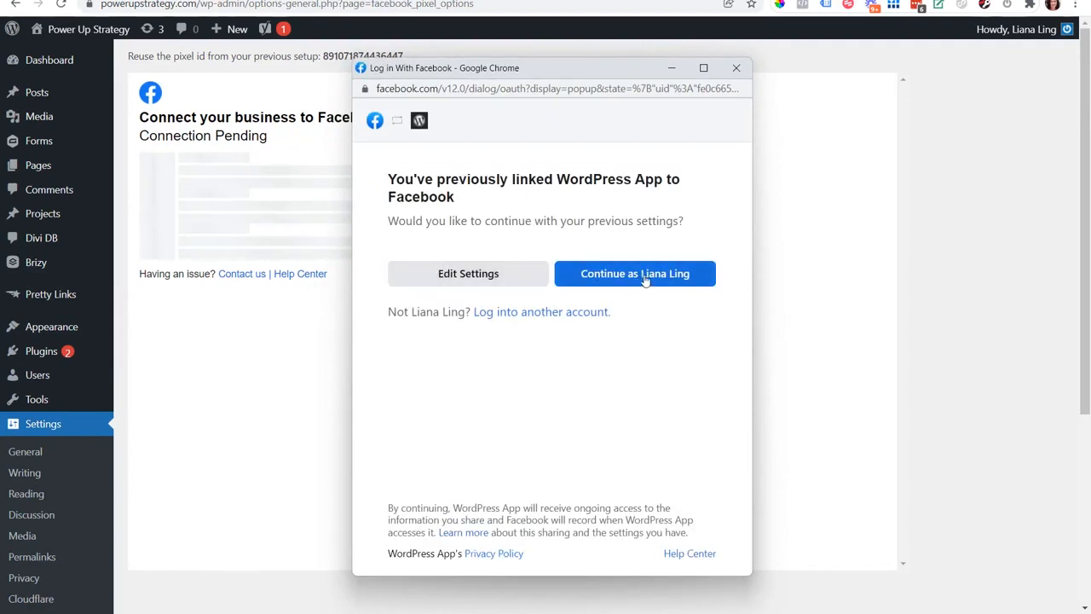
Continue with the previously linked account and select LMA Pixel as the connected Facebook Pixel.
left_click(645, 282)
left_click(641, 537)
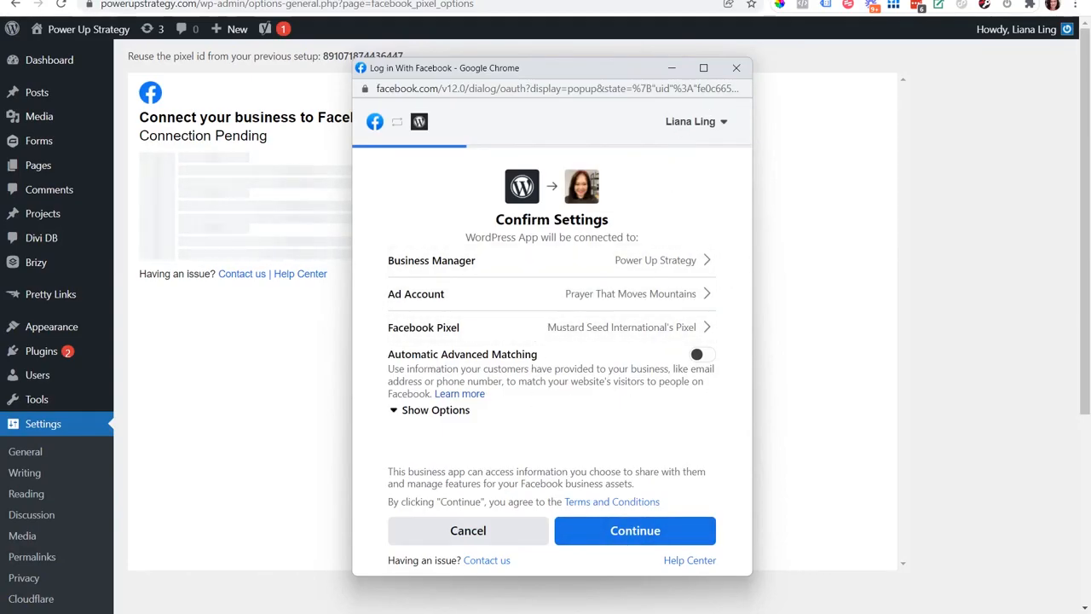
left_click(442, 328)
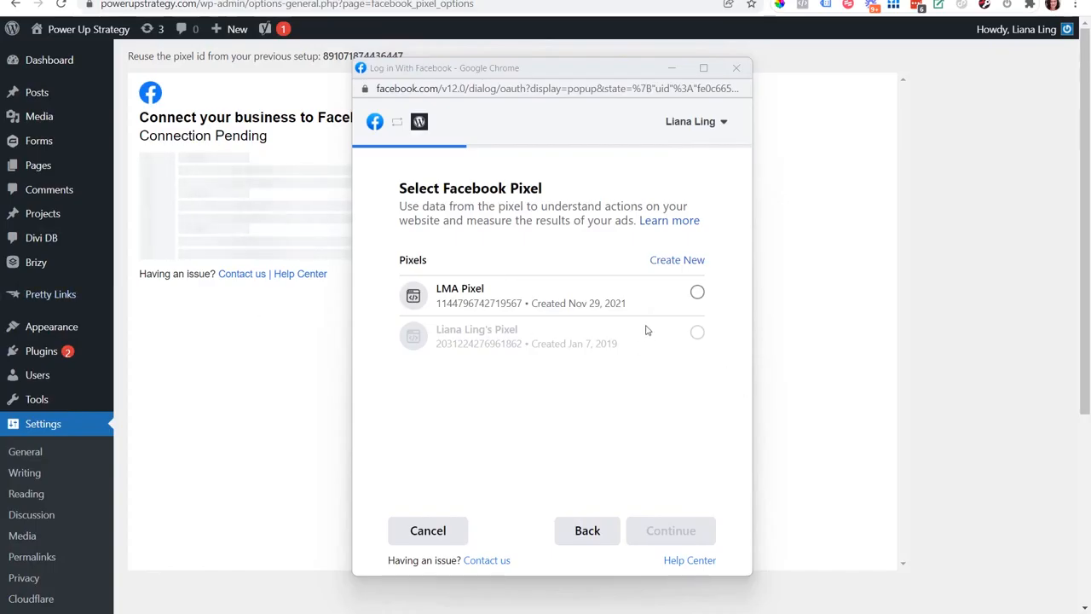
mouse_move(649, 329)
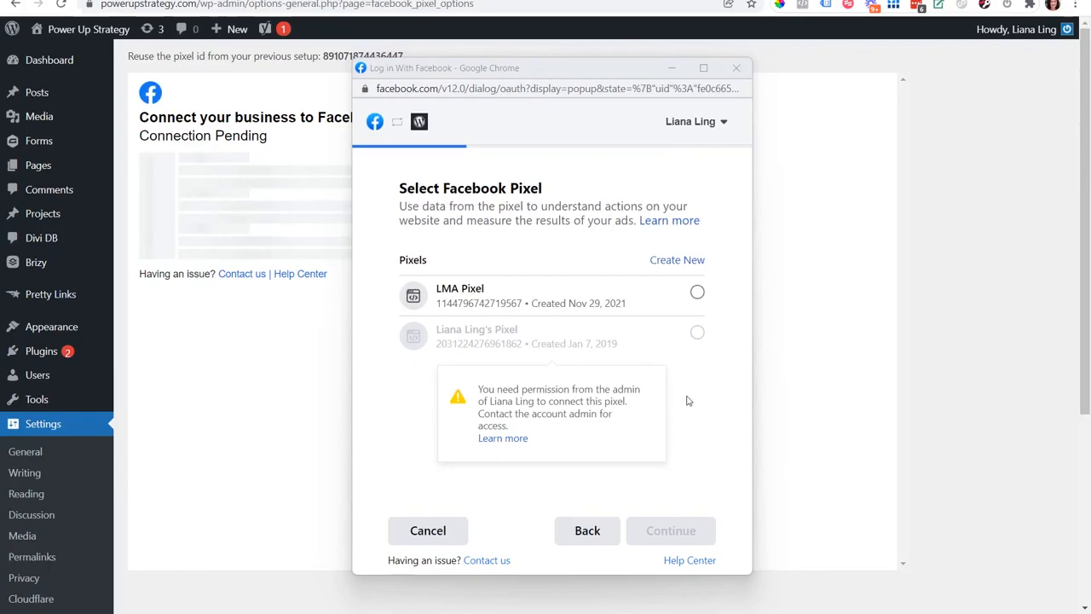
left_click(698, 294)
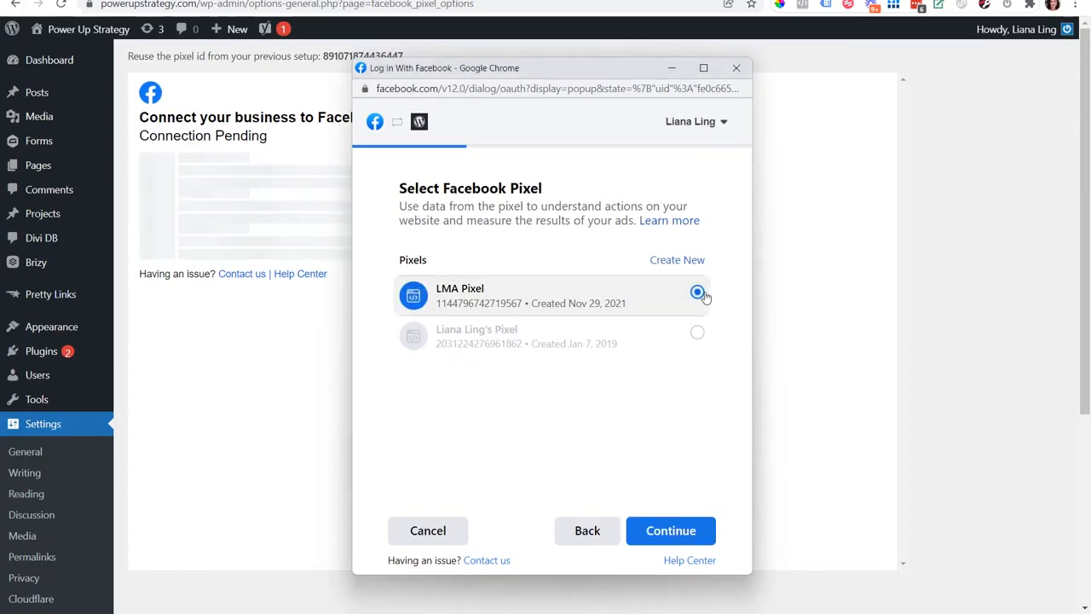
left_click(673, 533)
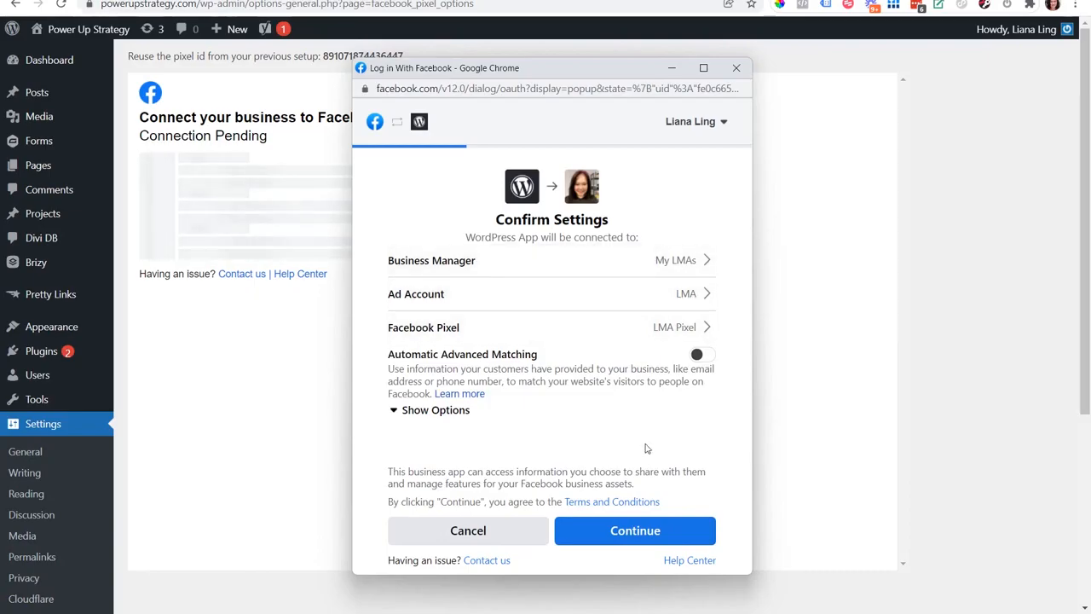
Turn on Automatic Advanced Matching, expand its options, and continue.
left_click(706, 361)
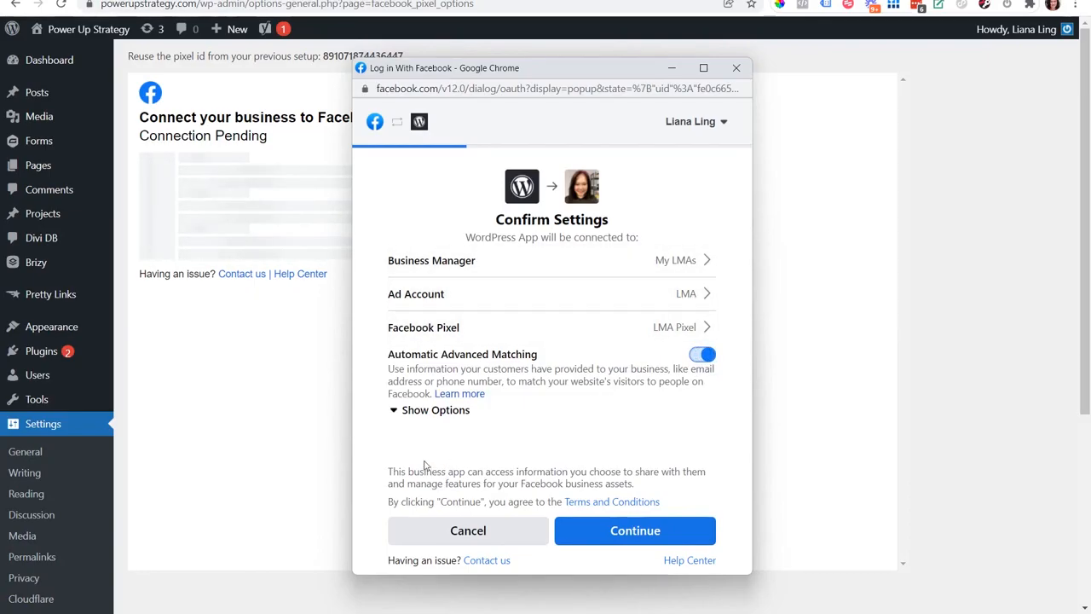
left_click(397, 412)
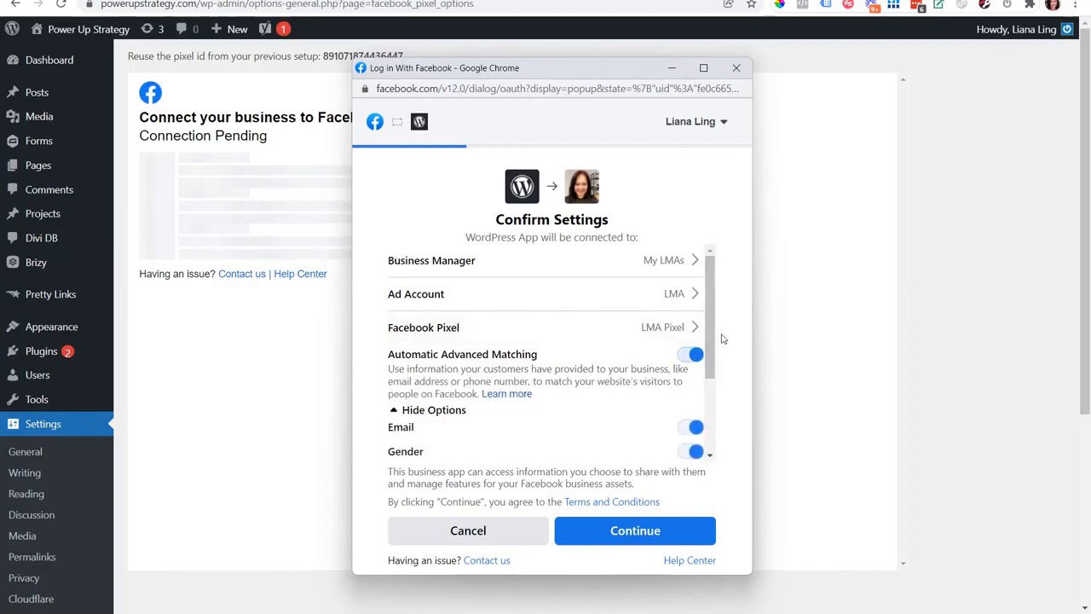
mouse_move(718, 338)
left_mouse_down()
mouse_move(716, 423)
mouse_move(722, 331)
left_mouse_up()
left_click(657, 537)
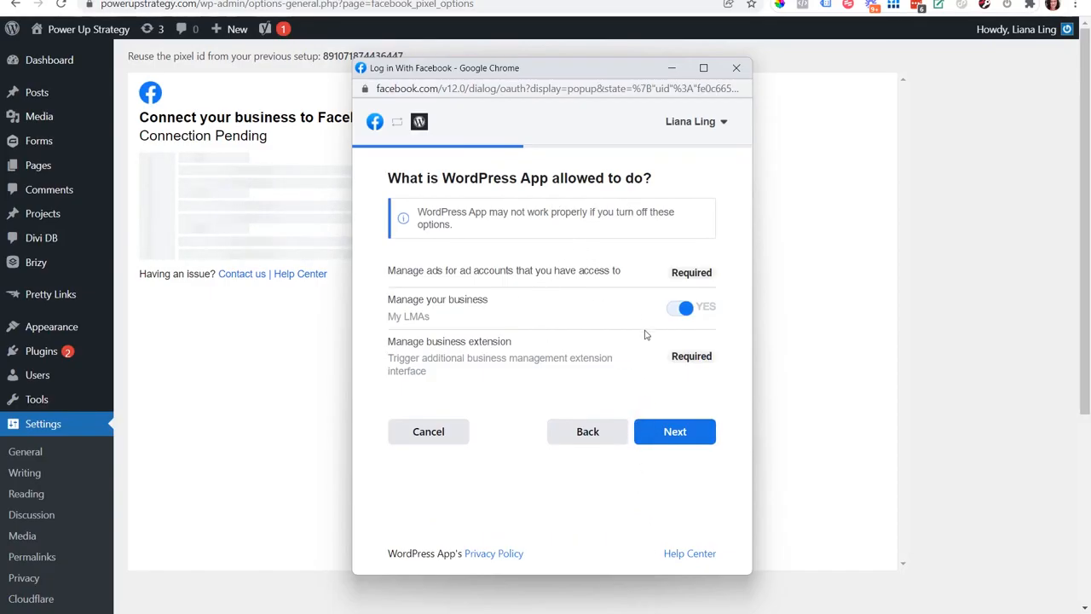
Accept the app permissions, finish the connection, and agree to share the token with the site.
left_click(706, 437)
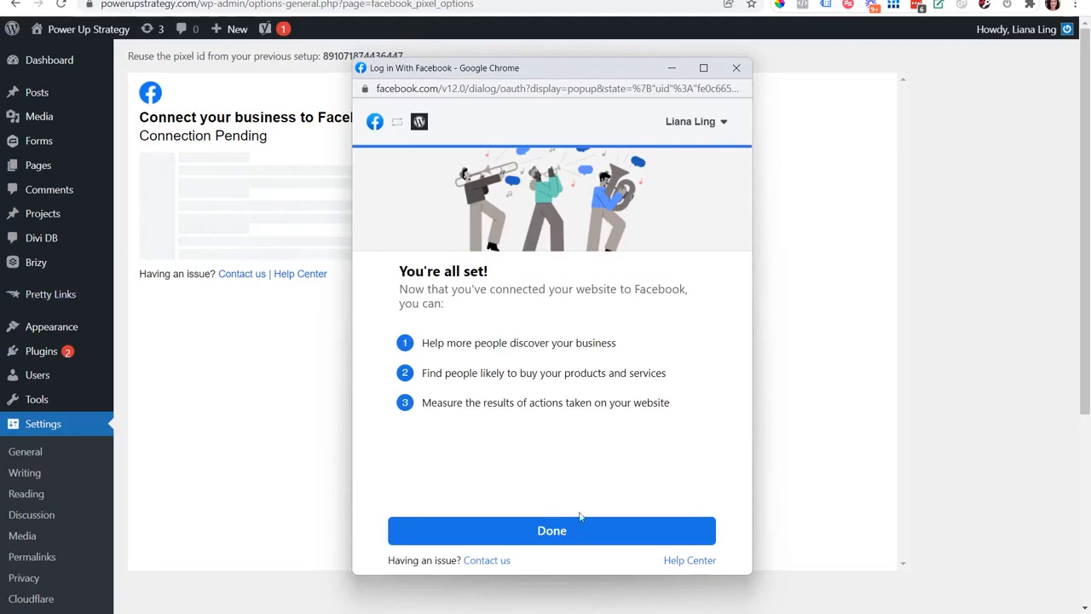
left_click(616, 542)
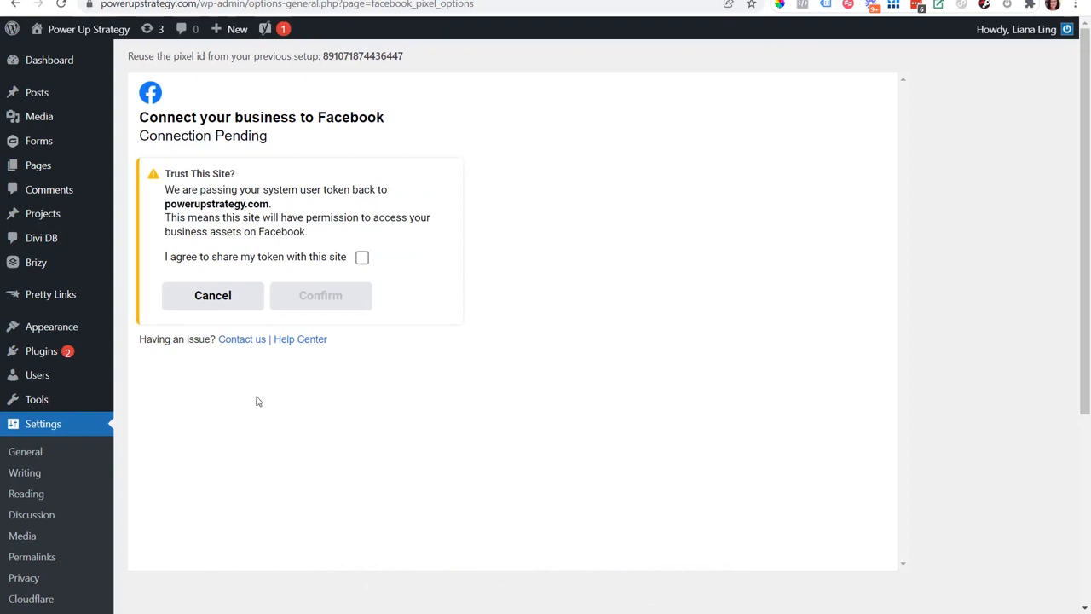
mouse_move(103, 233)
left_click(363, 260)
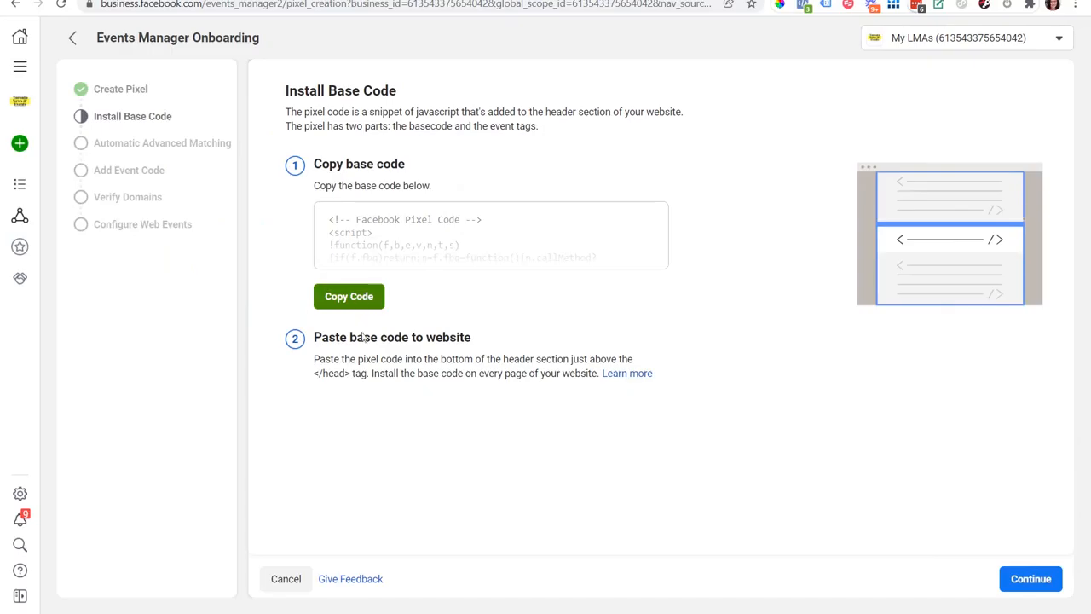
Continue through the onboarding steps to Verify Domains, then return to the Add Event Code step.
left_click_drag(344, 373, 319, 376)
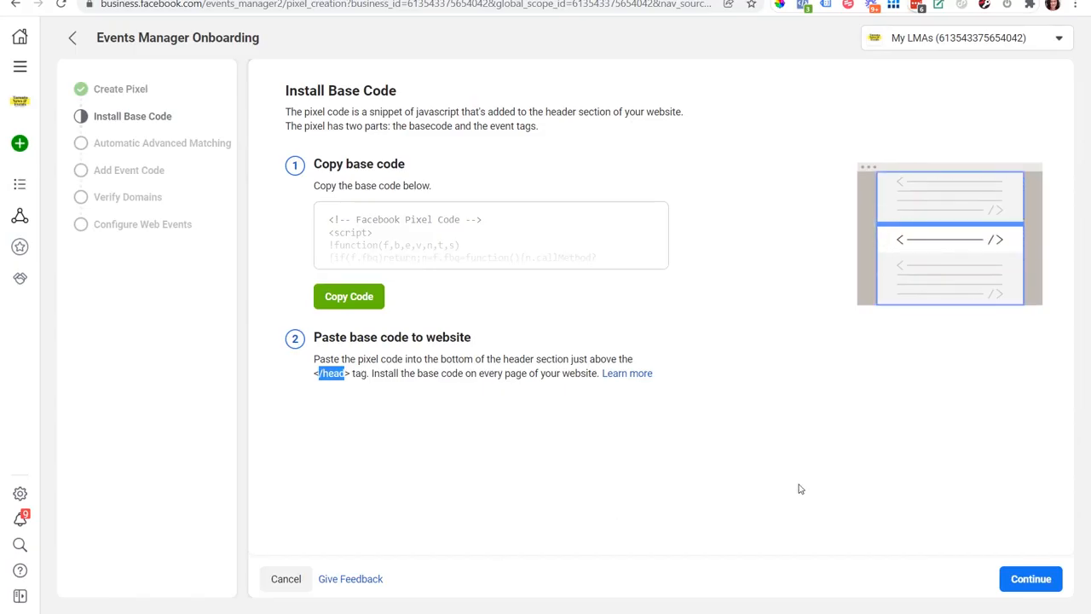
left_click(1045, 581)
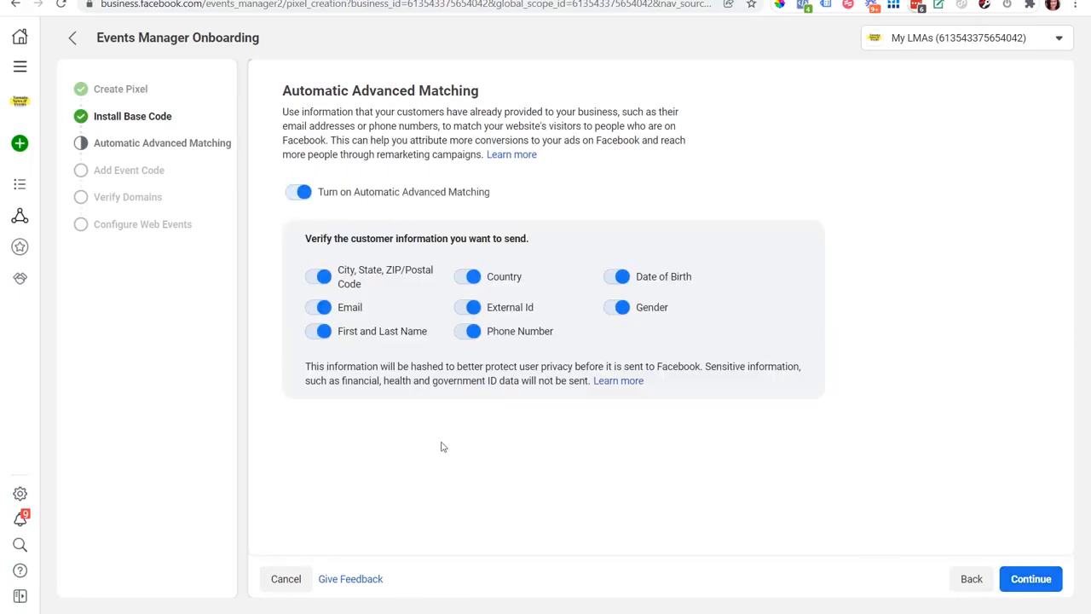
left_click(1032, 579)
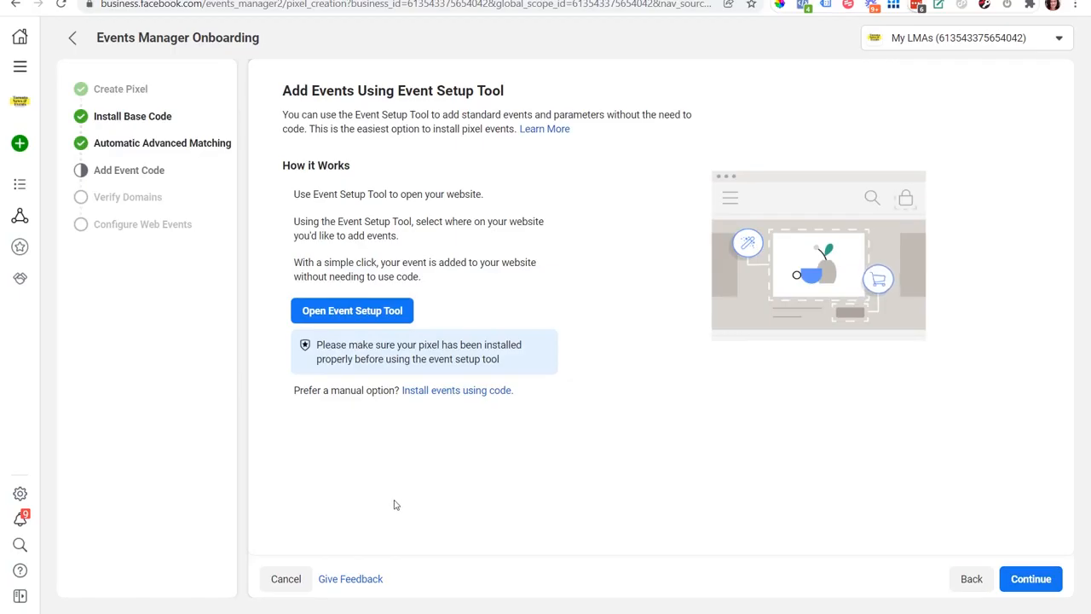
left_click(1042, 583)
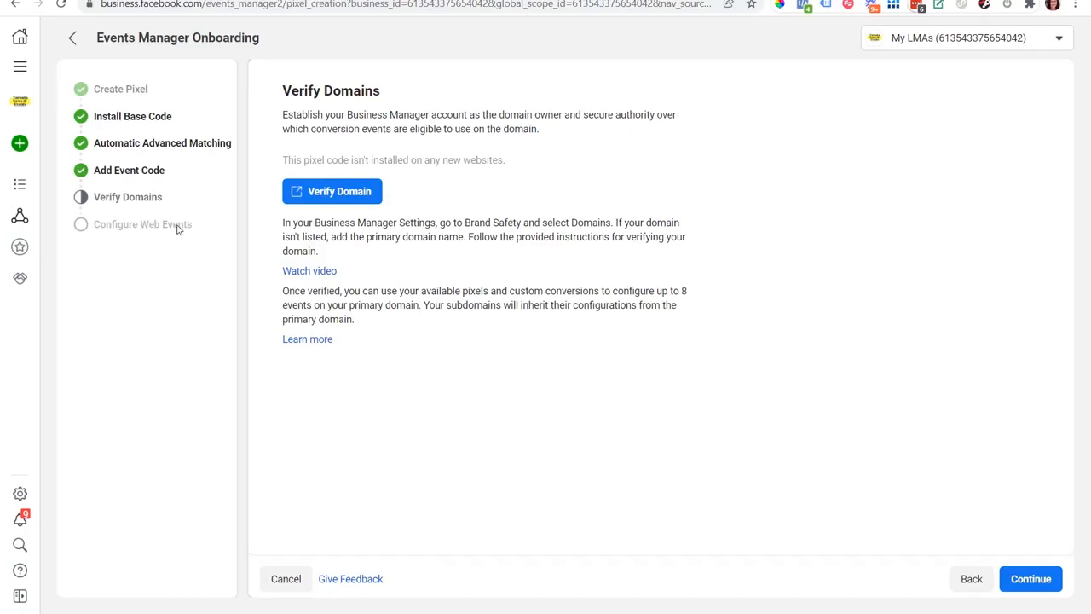
left_click(130, 174)
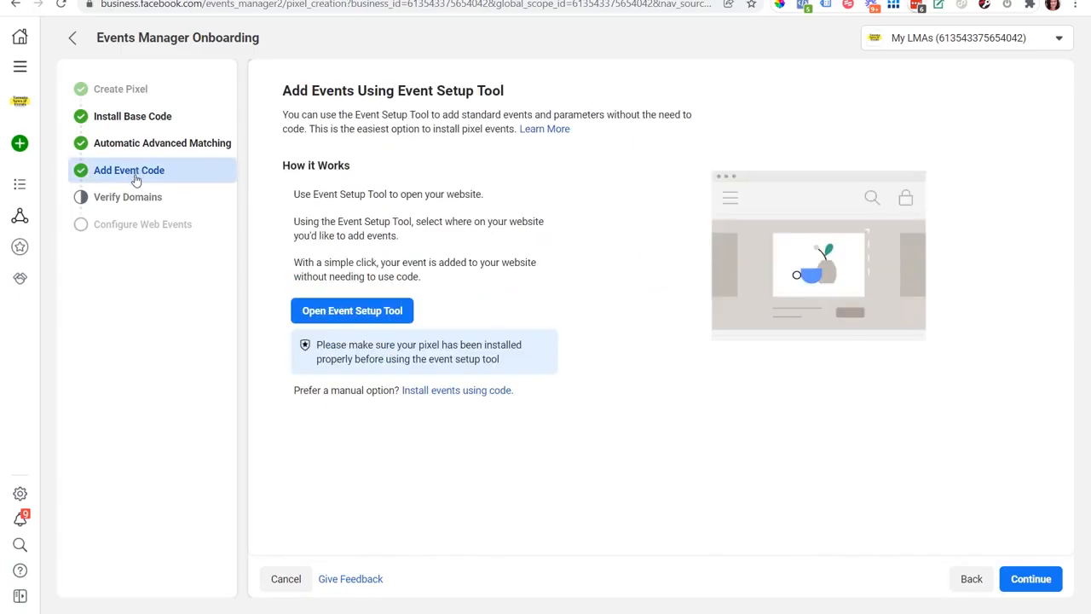
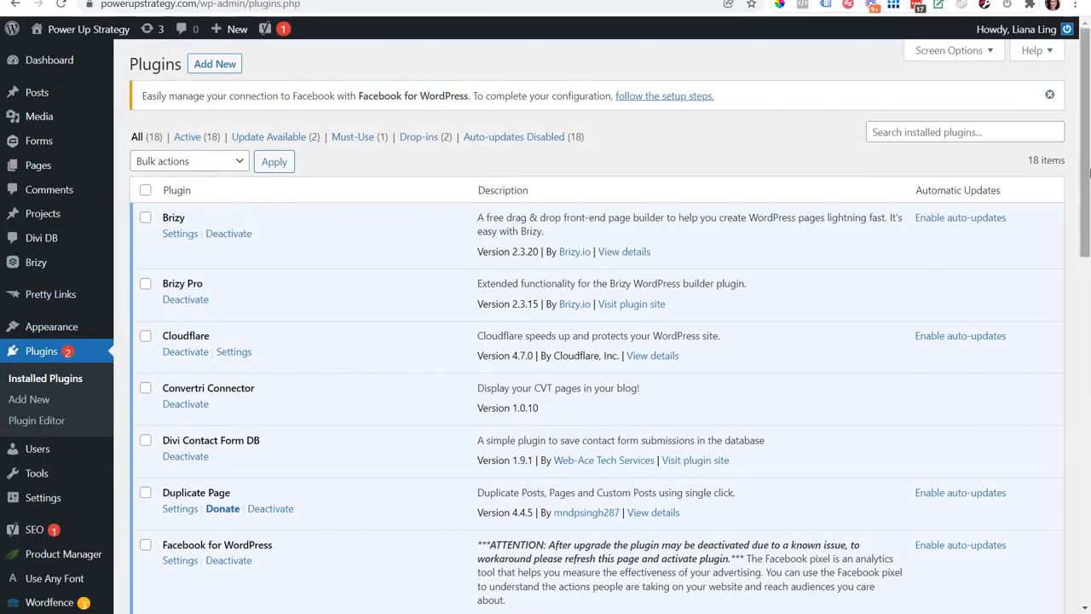
Switch back to the Events Manager tab and leave the onboarding for the LMA Pixel data source overview.
scroll(395, 385, "down", 3)
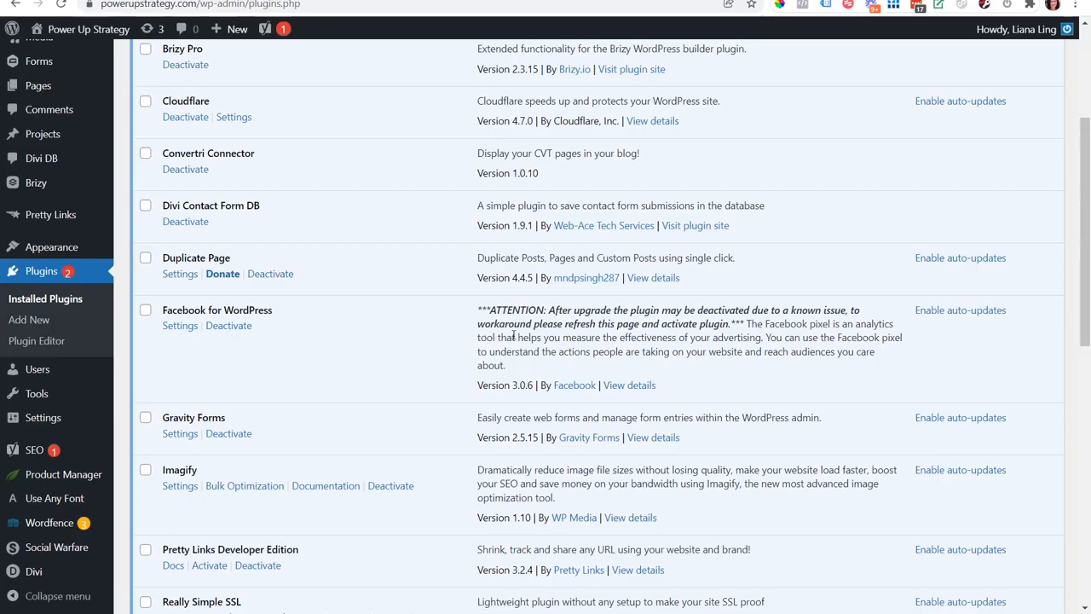
left_click(266, 1)
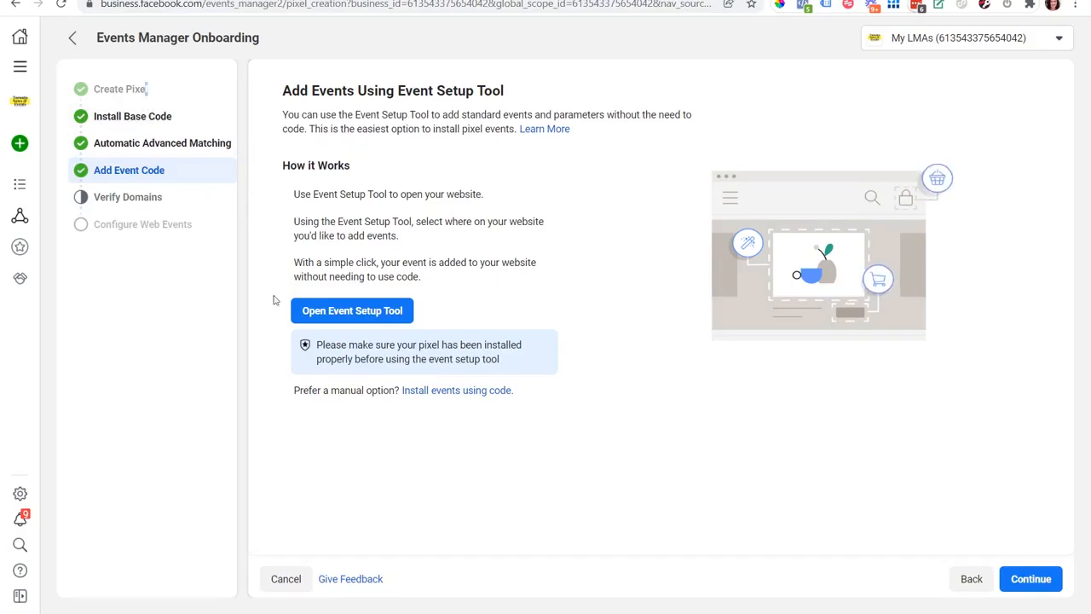
left_click(972, 577)
left_click(968, 580)
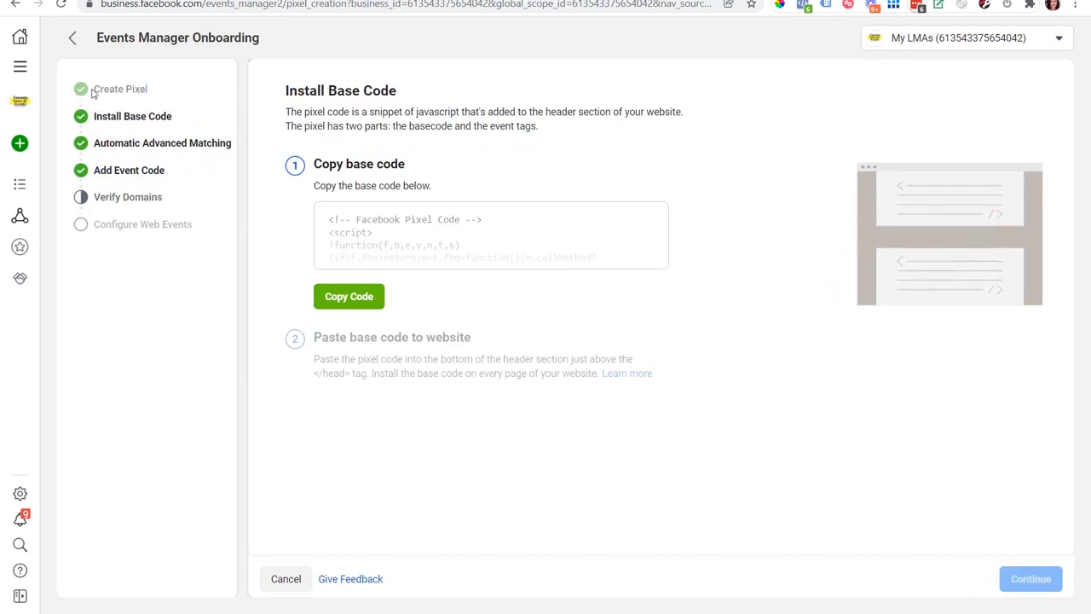
left_click(73, 37)
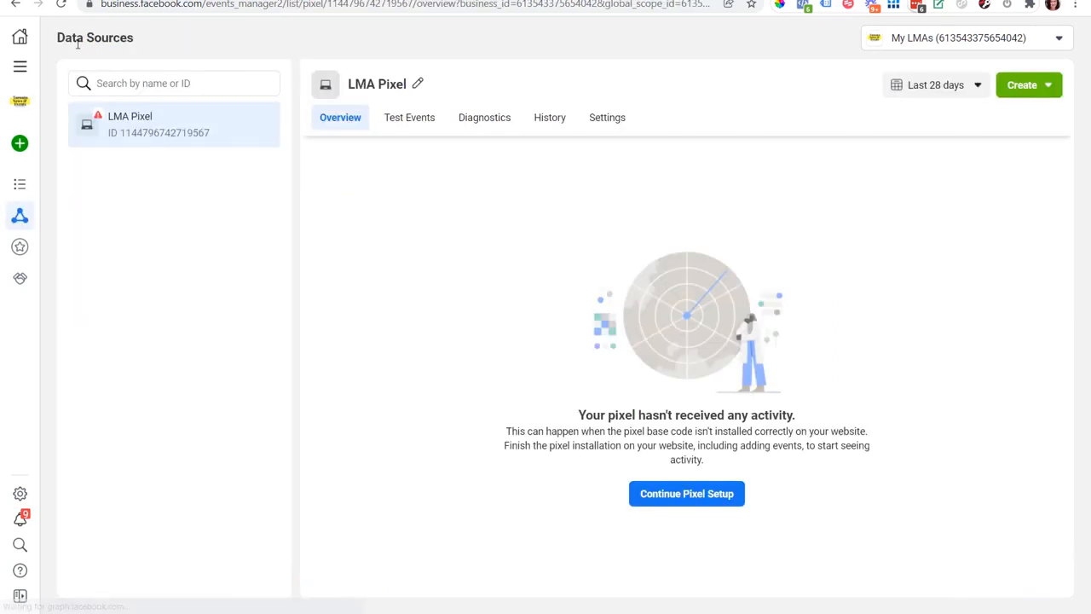
Continue pixel setup choosing the Conversions API connection, step through its introduction, and open the partner integration list.
left_click(718, 502)
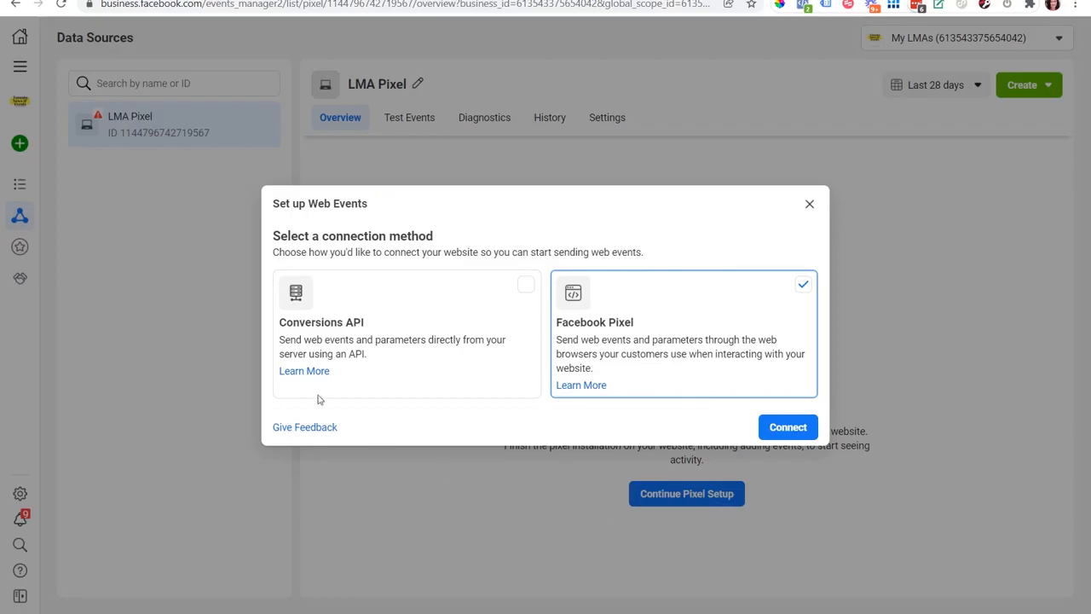
left_click(331, 332)
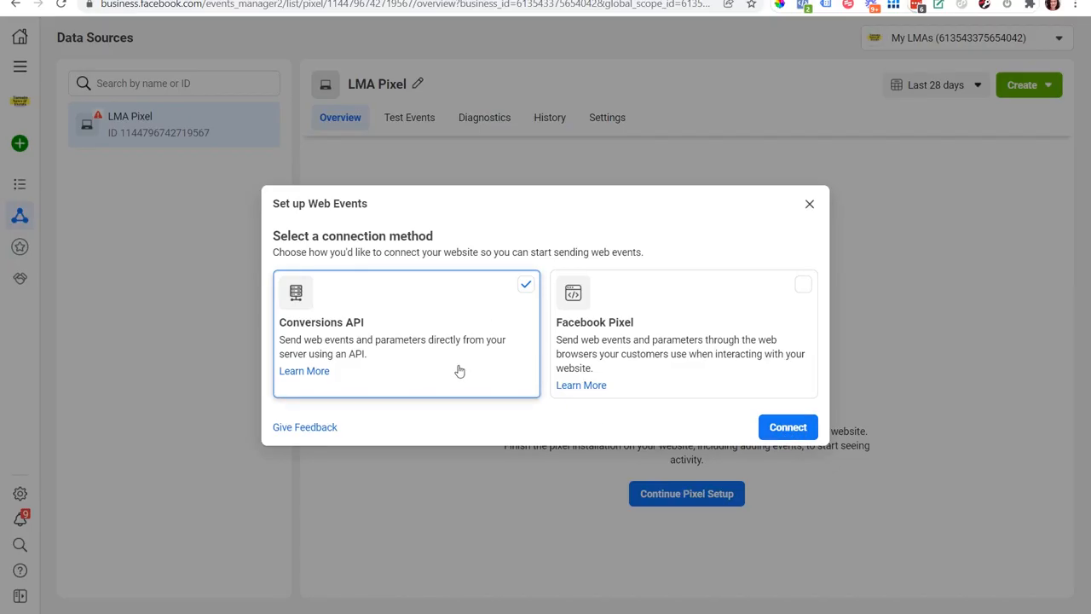
left_click(788, 429)
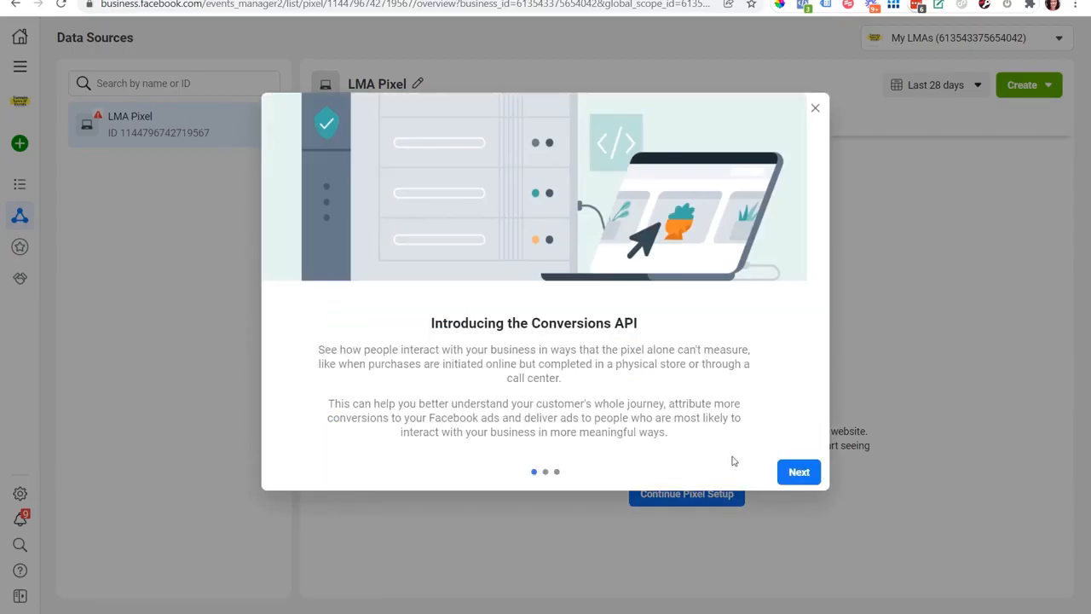
left_click(799, 473)
left_click(795, 478)
left_click(794, 474)
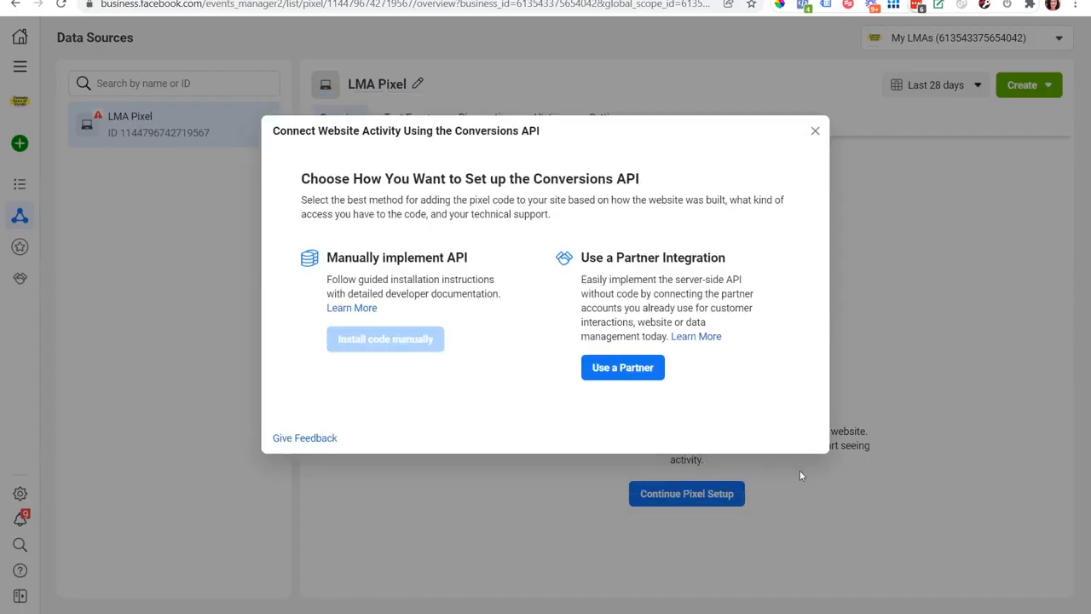
left_click(617, 369)
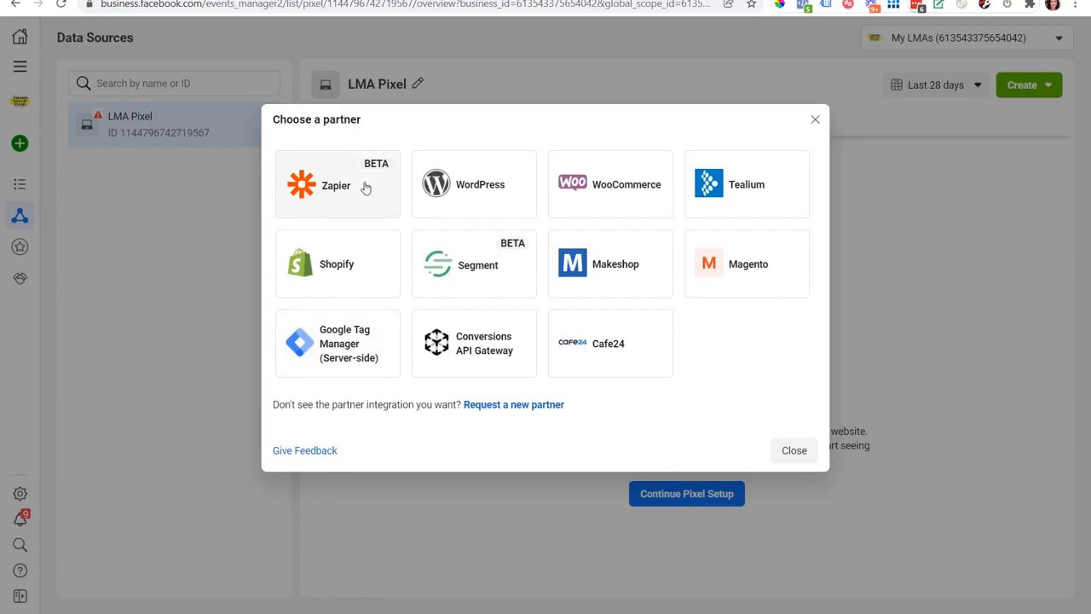
mouse_move(364, 189)
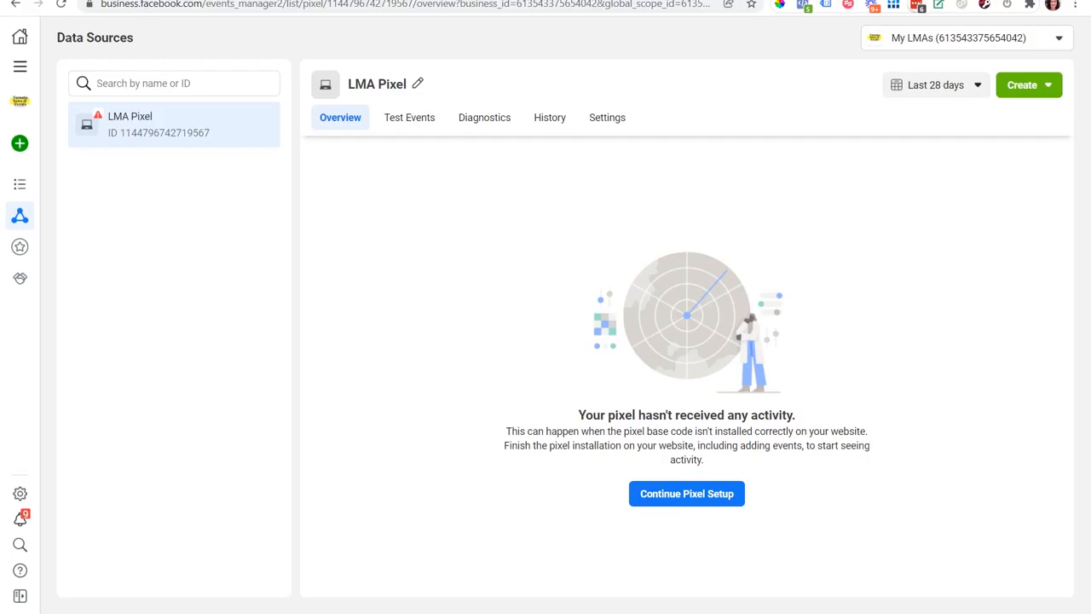
left_click(429, 121)
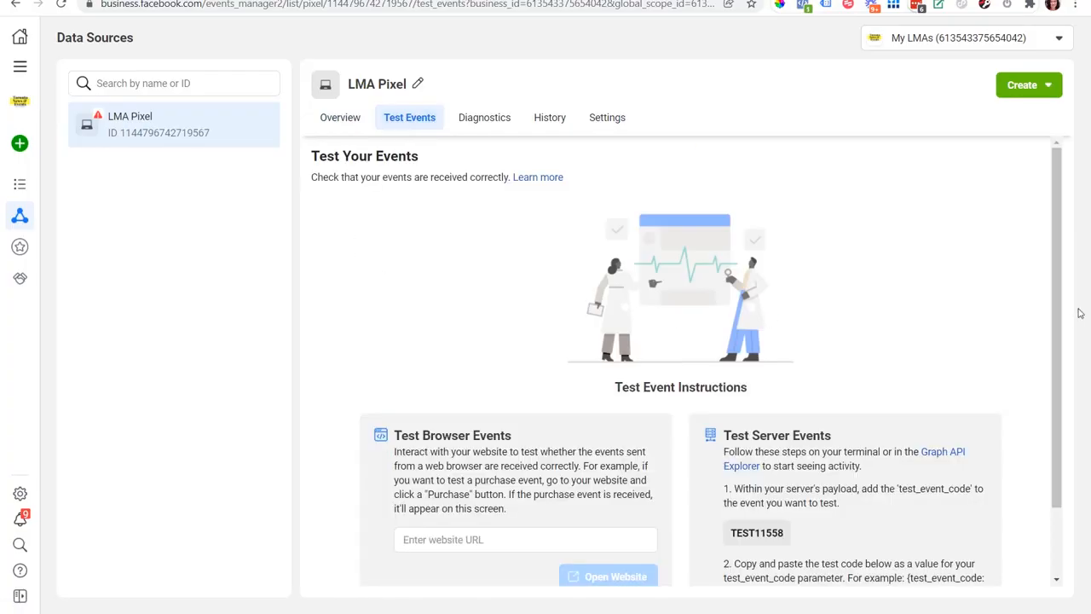
scroll(1064, 275, "down", 1)
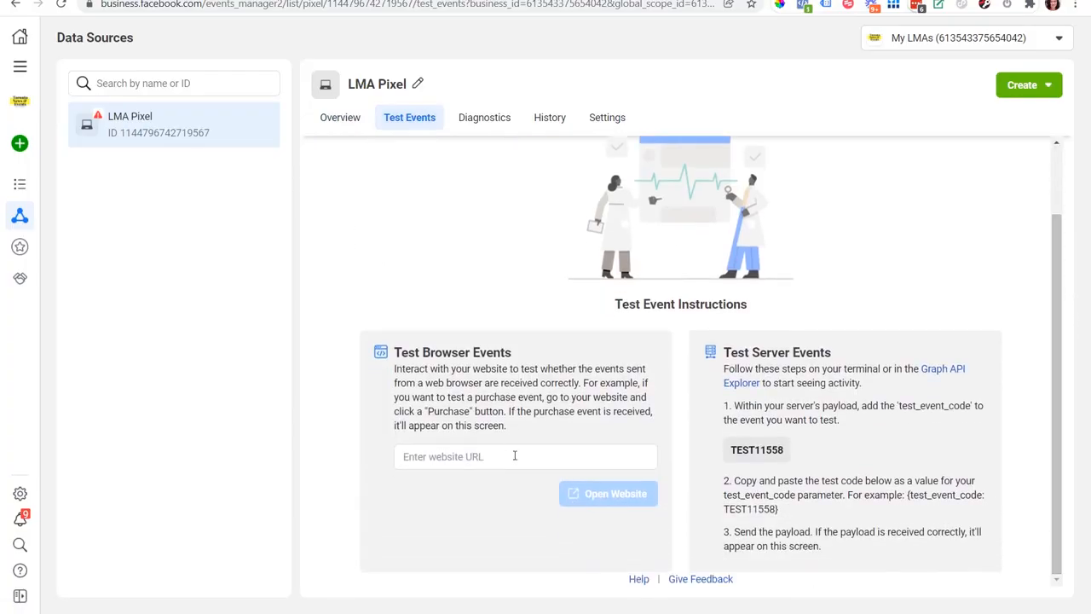
left_click(509, 457)
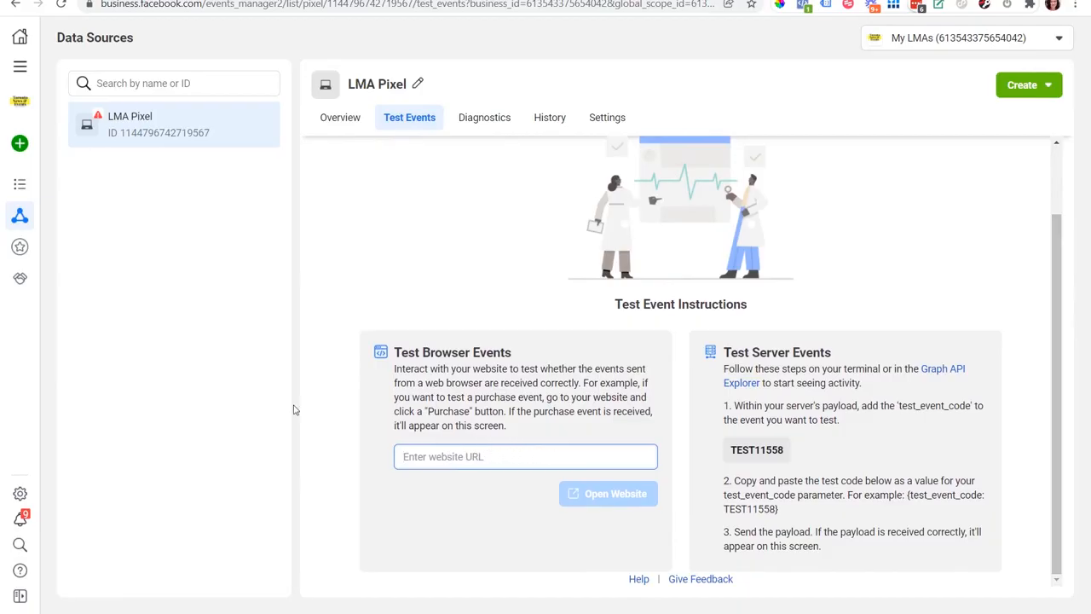
type("https:/;ad")
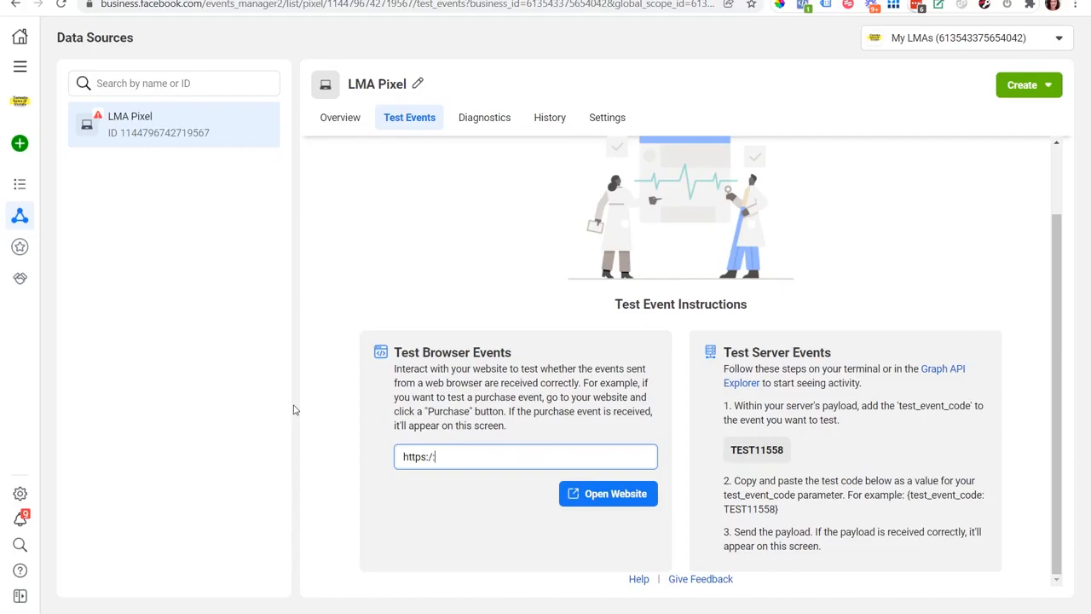
type("/adskills.com")
left_click(600, 507)
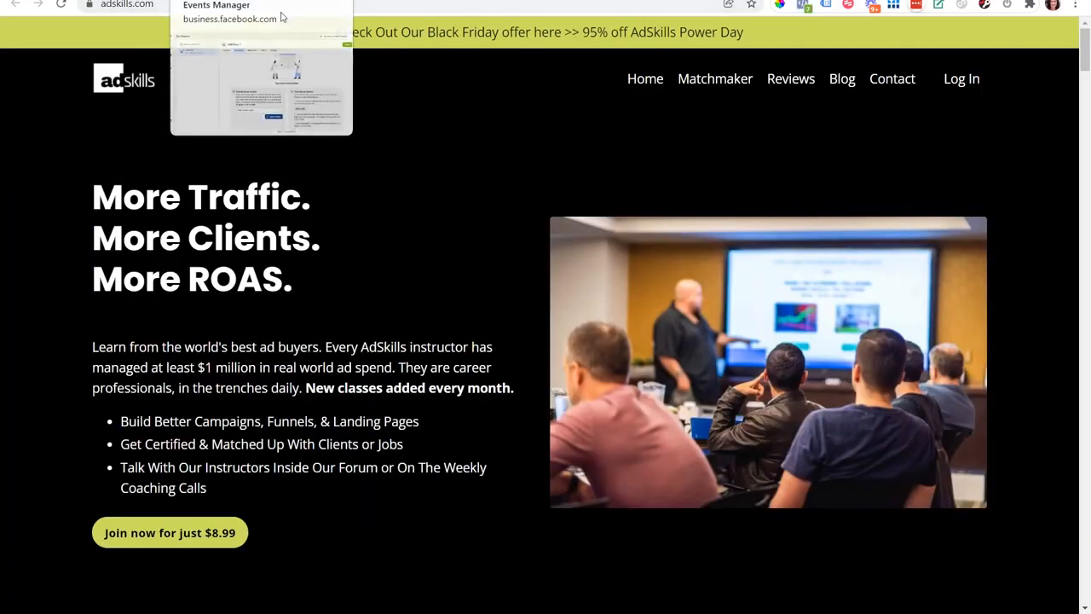
Return to the Test Events page and read through the test instructions and troubleshooting tips.
key("ctrl+shift+Tab")
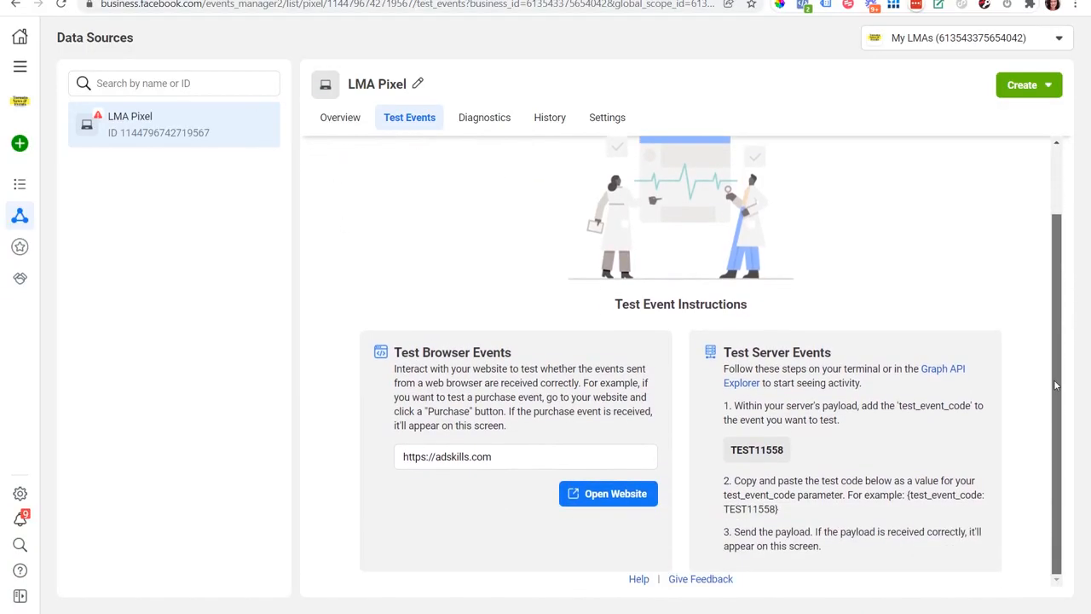
scroll(1045, 371, "down", 1)
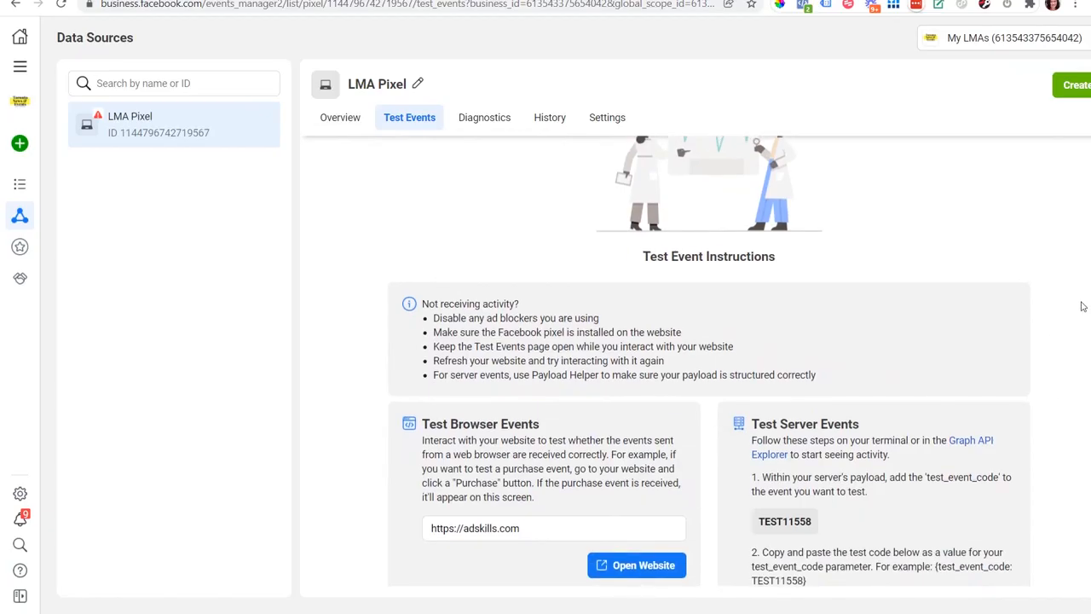
left_click_drag(1090, 324, 1064, 377)
scroll(1060, 281, "up", 3)
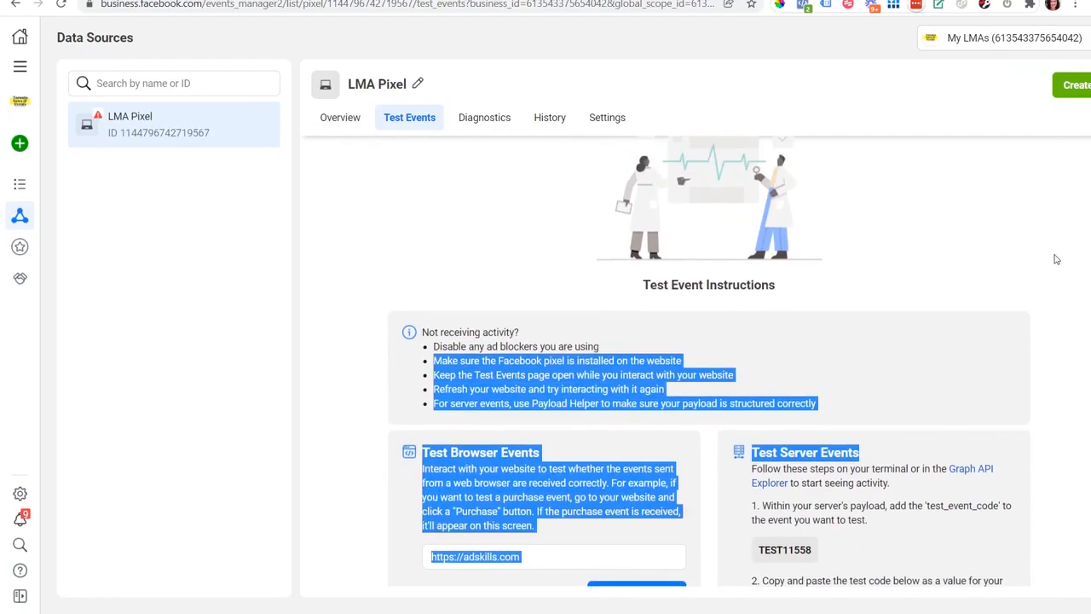
scroll(1059, 276, "down", 5)
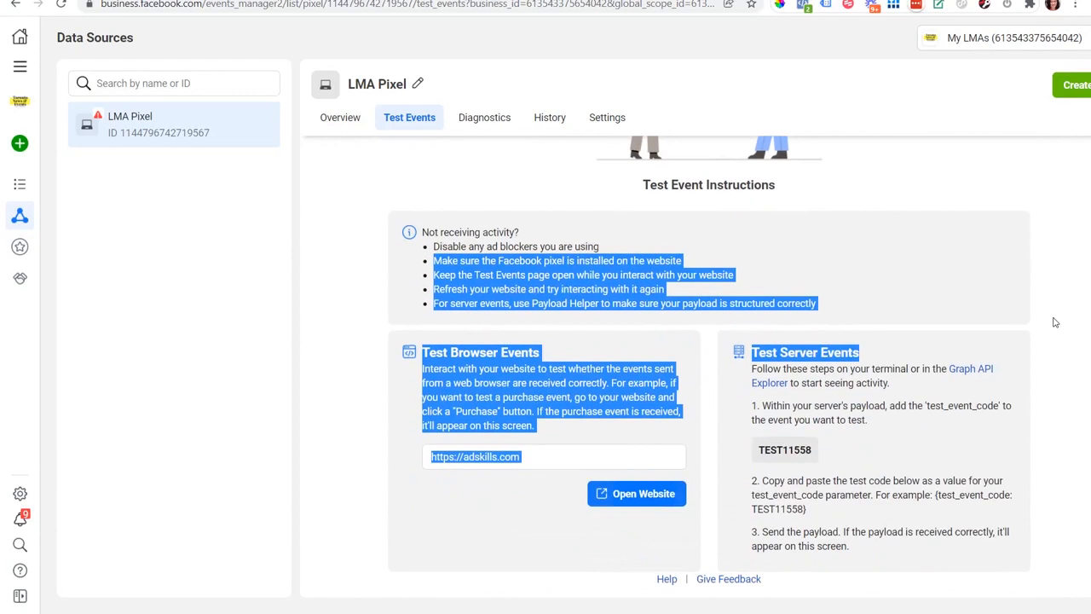
left_click(1067, 353)
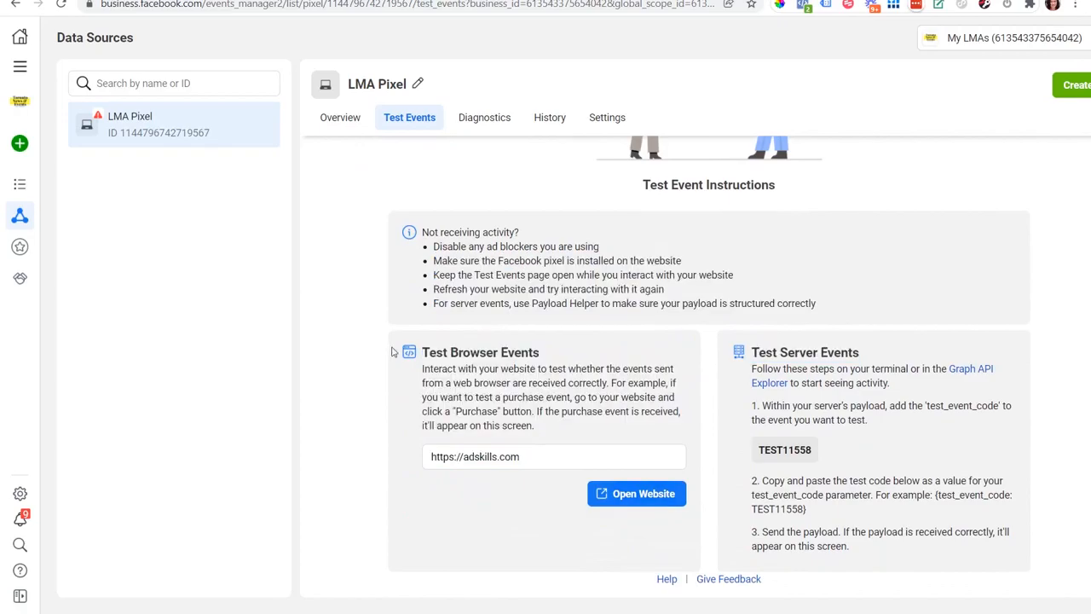
scroll(370, 344, "up", 1)
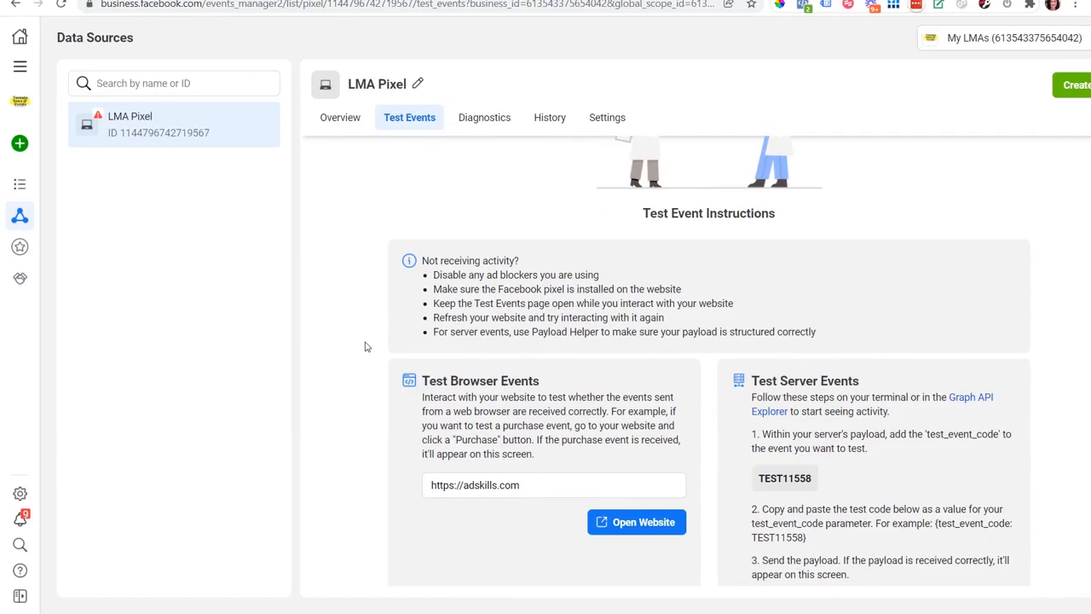
scroll(509, 253, "up", 3)
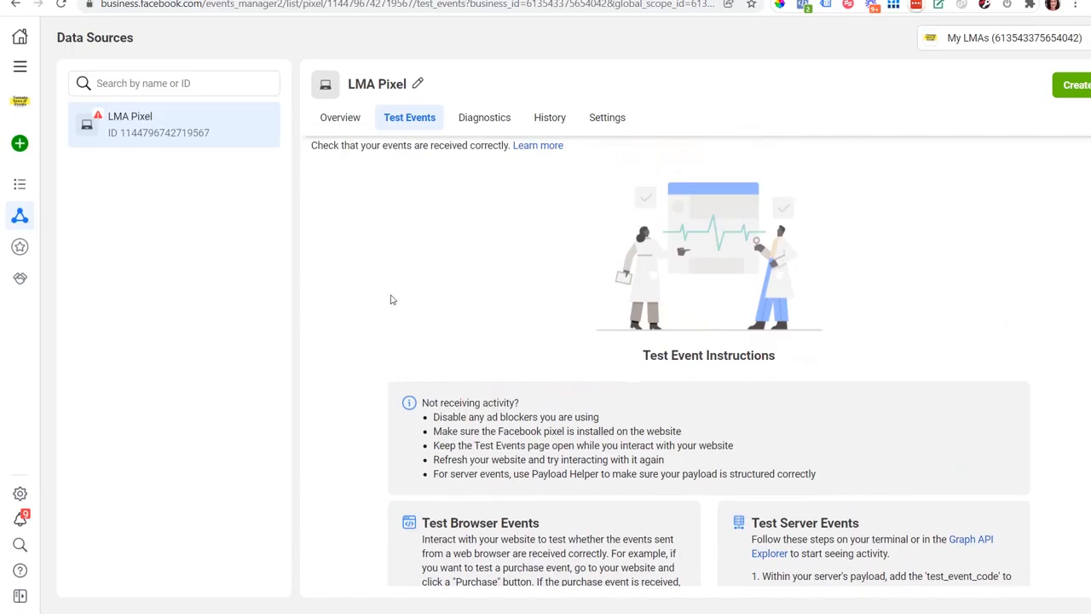
scroll(372, 226, "up", 1)
scroll(382, 397, "down", 1)
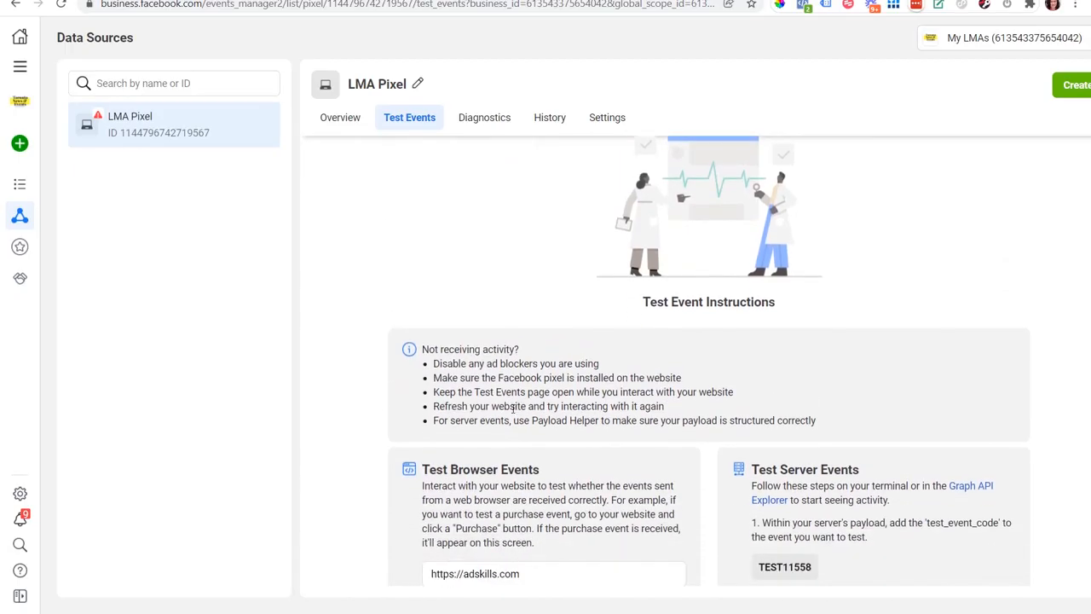